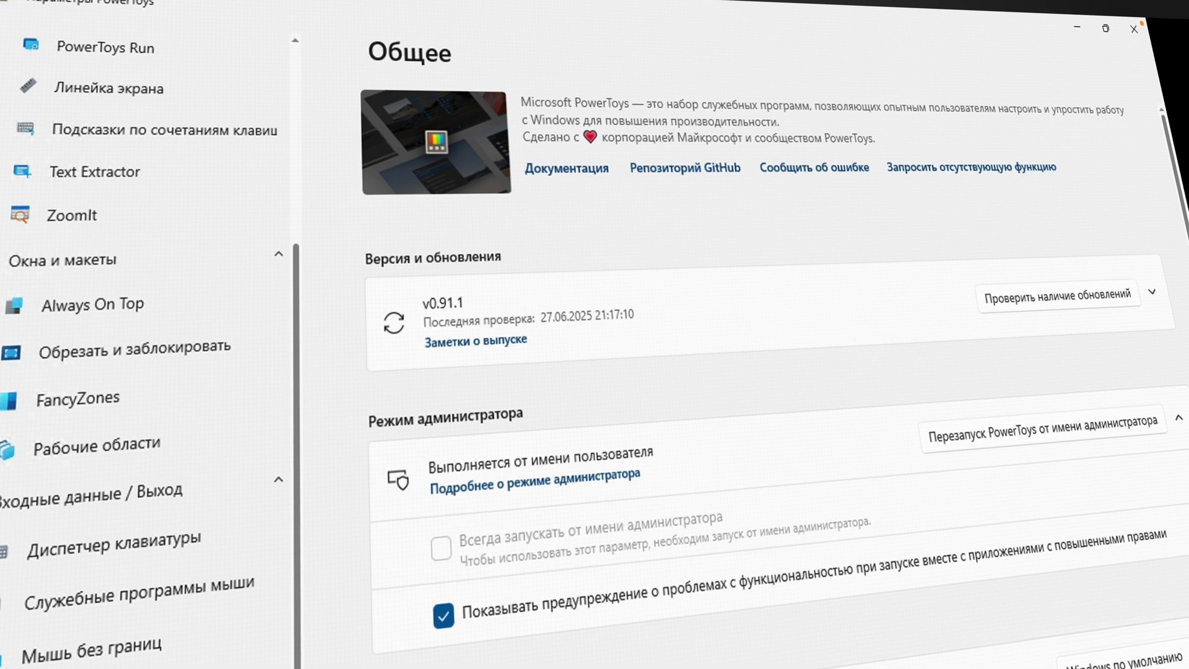
# Step: Find the Advanced Paste utility (Расширенная вставка) in the PowerToys settings and turn it off
pyautogui.scroll(-3, 229, 496)
pyautogui.scroll(10, 227, 494)
pyautogui.scroll(4, 223, 492)
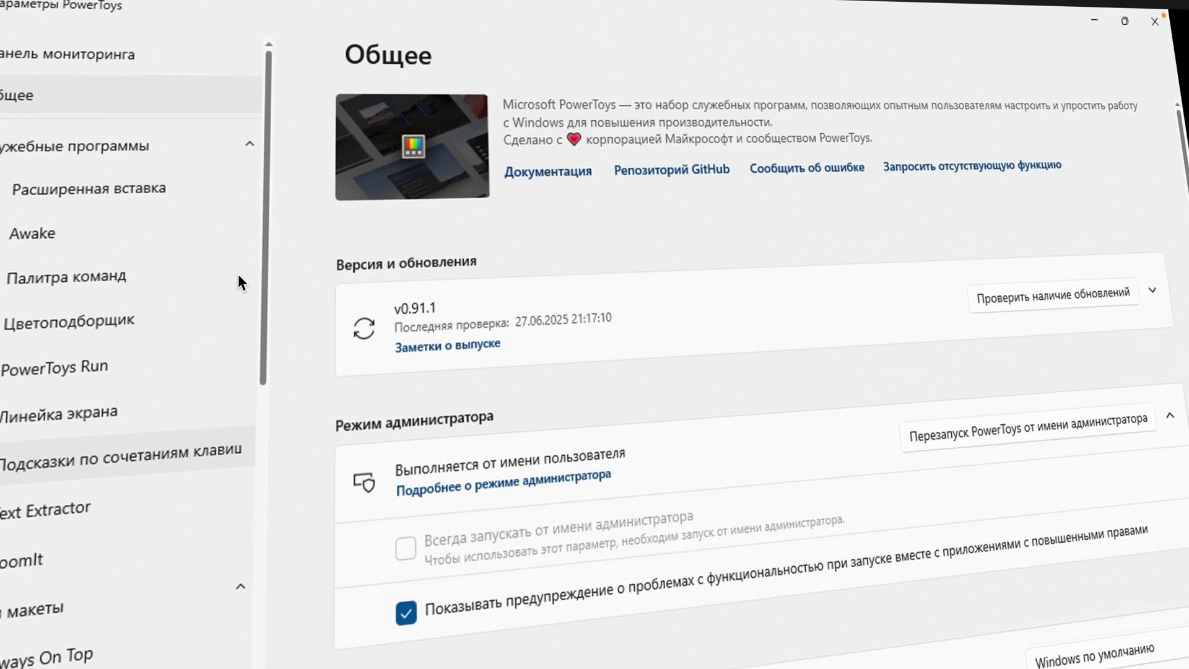
pyautogui.click(114, 193)
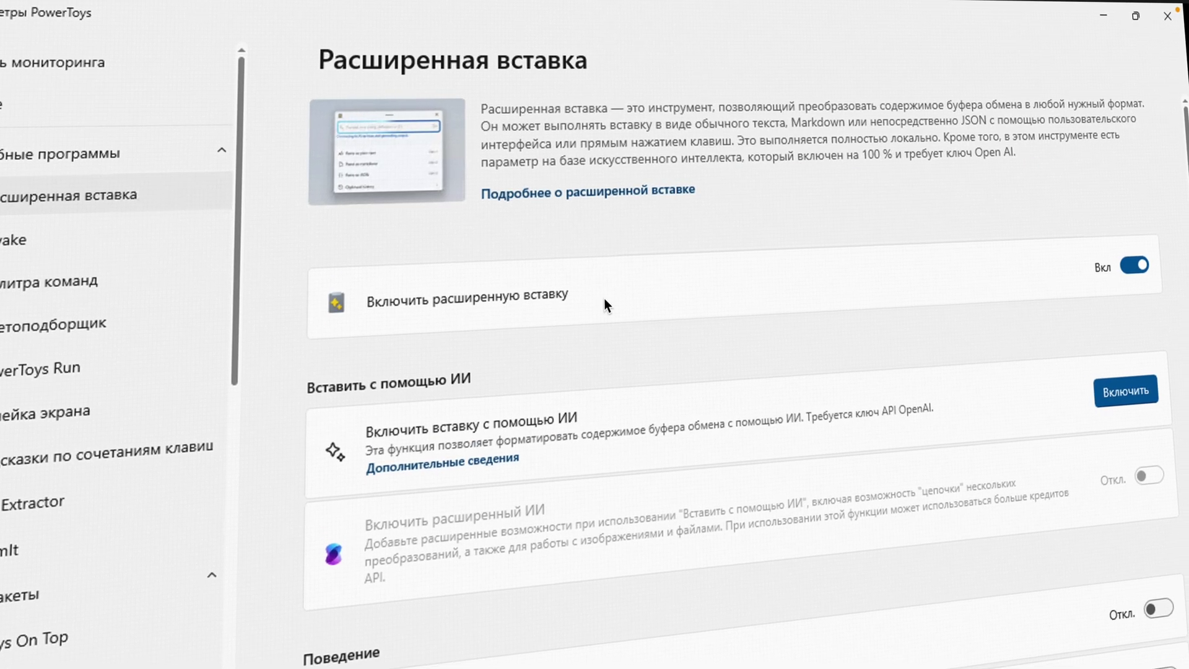
pyautogui.click(1122, 265)
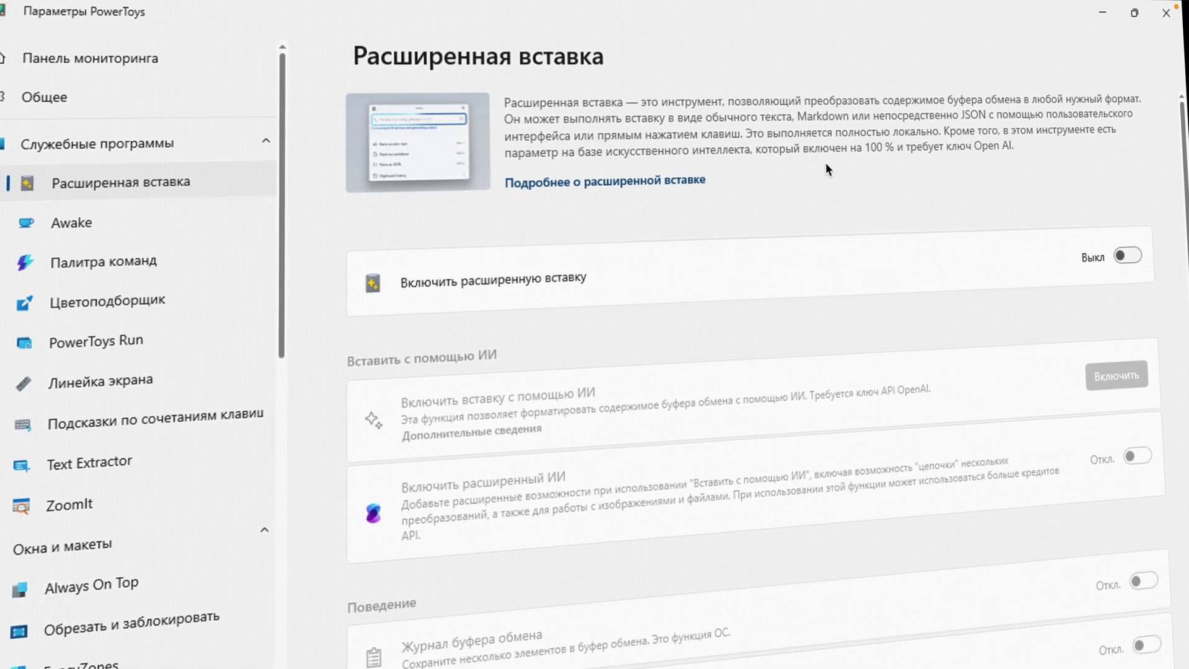
# Step: Show the Awake utility's settings and open its choice of power modes
pyautogui.click(80, 222)
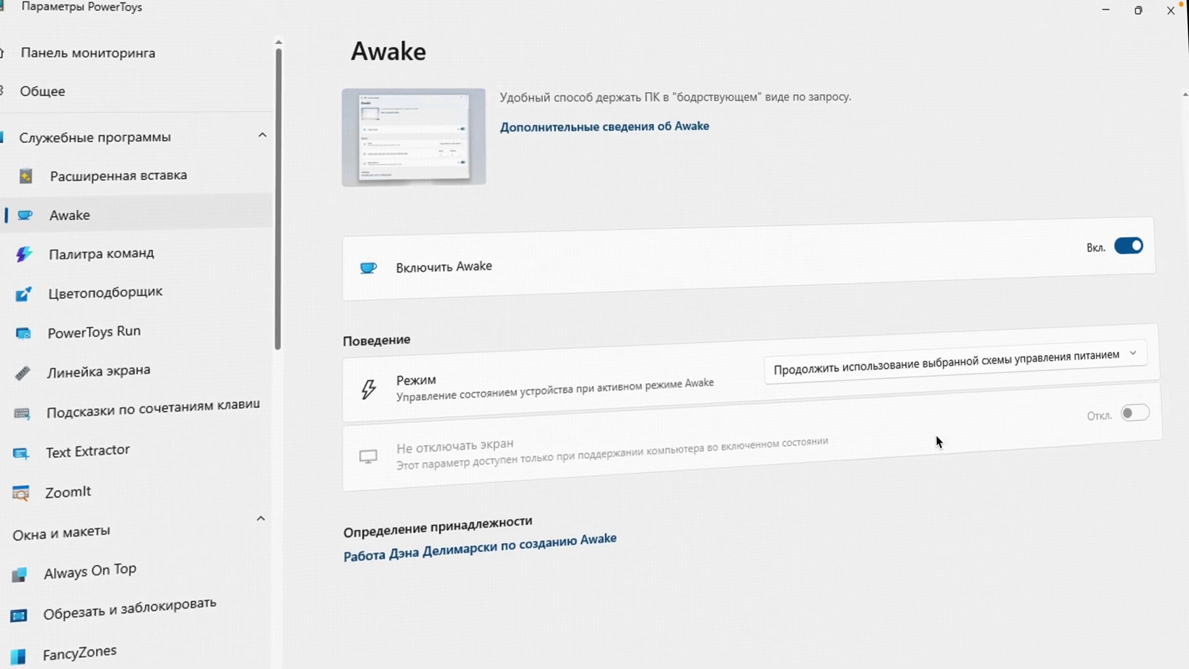
pyautogui.click(1033, 359)
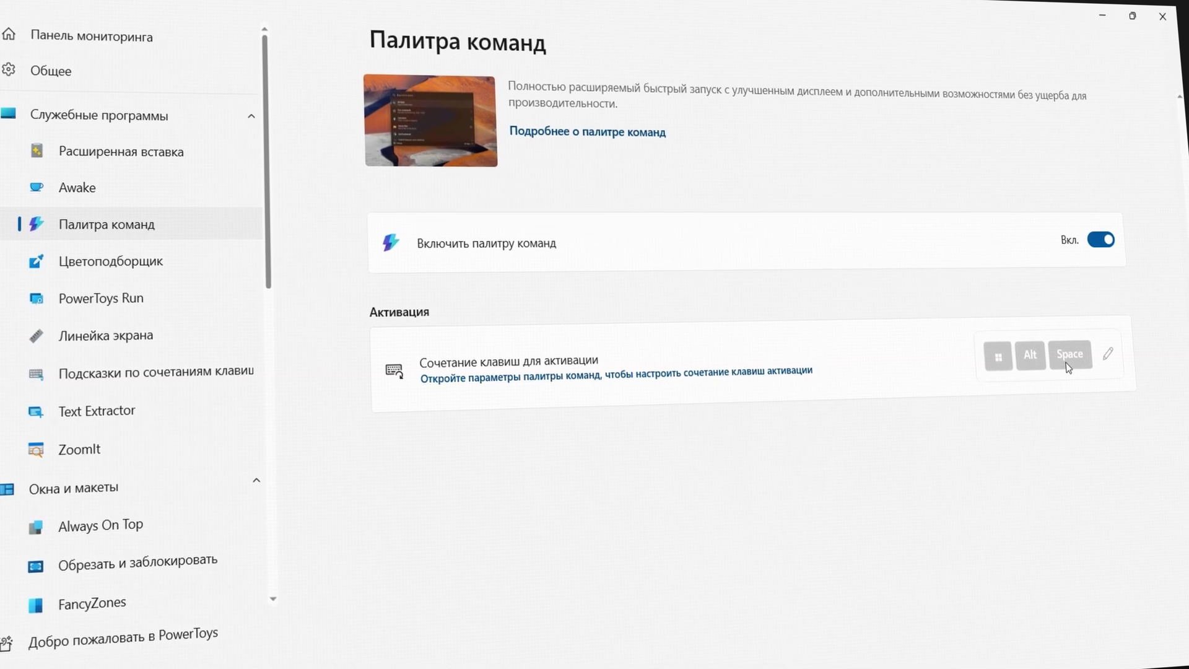
# Step: Bring up the Command Palette, search for FX, then clear the search and dismiss the palette
pyautogui.press('super+alt+space')
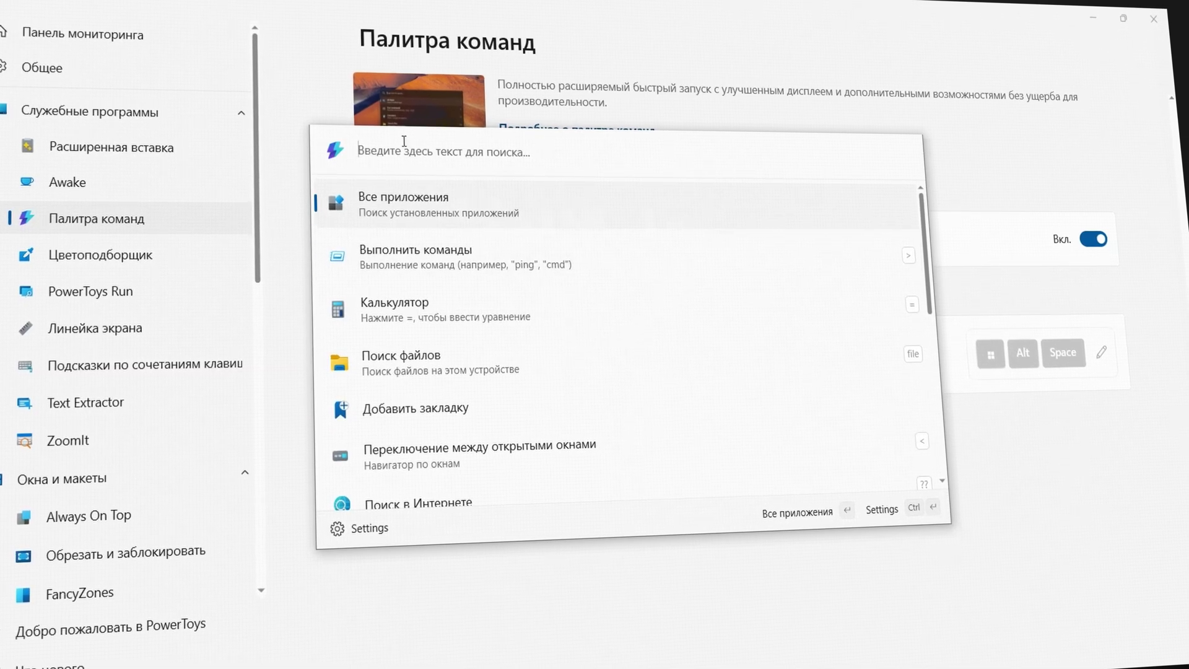
pyautogui.write('FX')
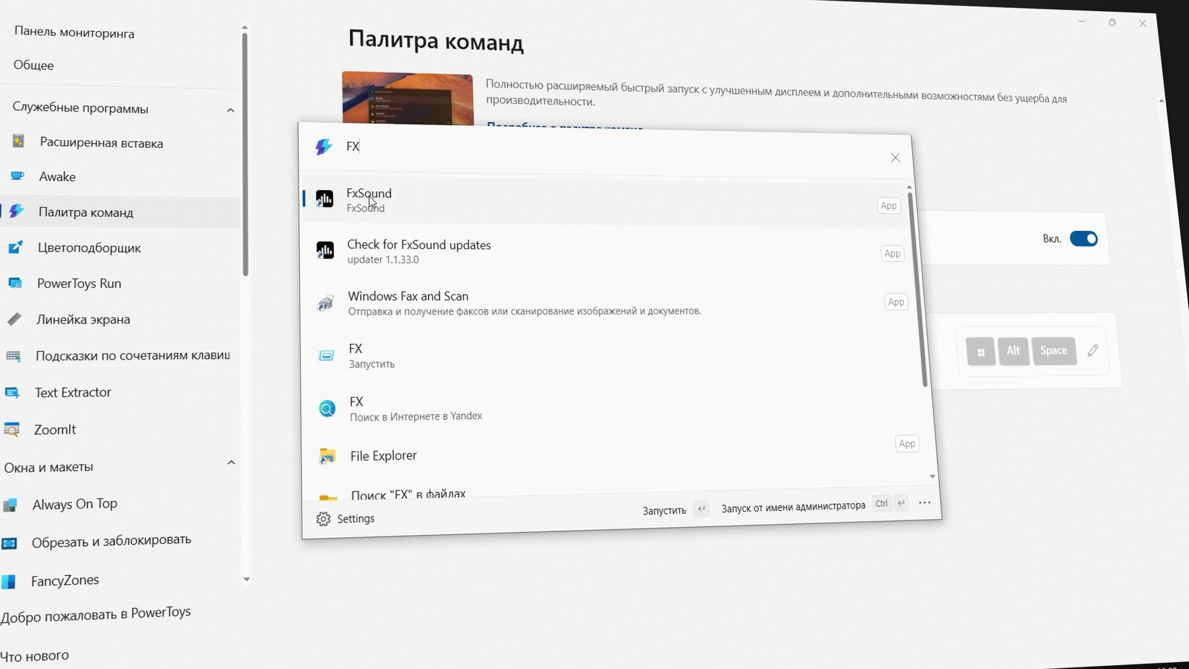
pyautogui.click(892, 159)
pyautogui.press('Escape')
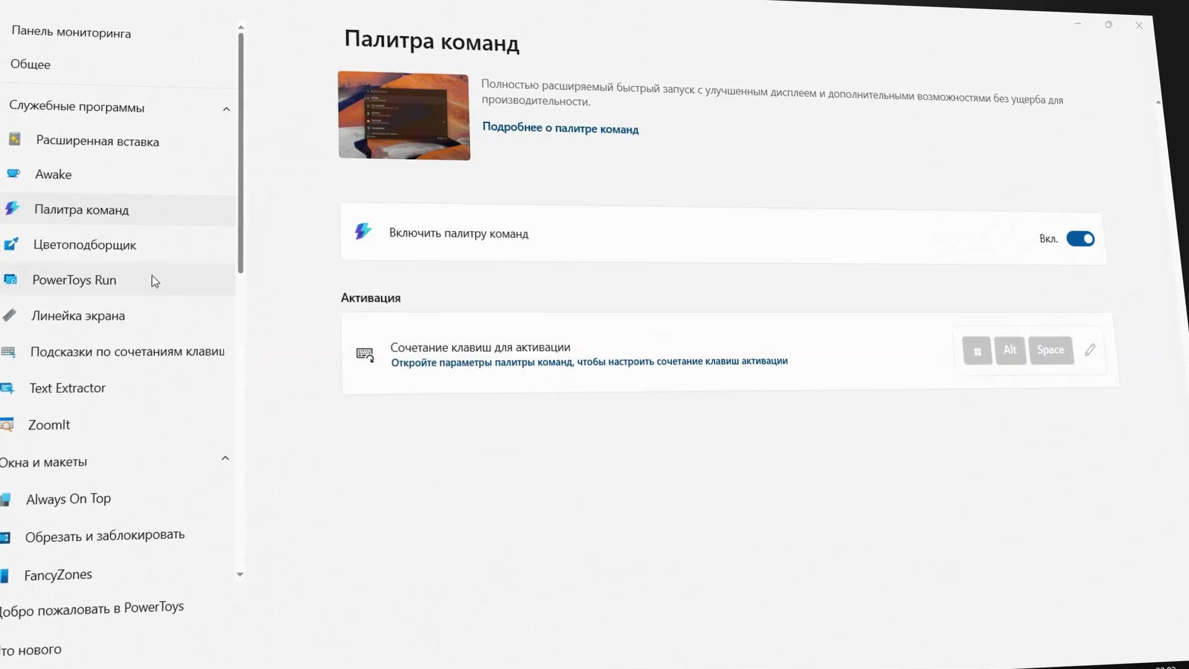
# Step: Pick a colour from the preview picture on the Color Picker page and copy its RGB value
pyautogui.click(106, 247)
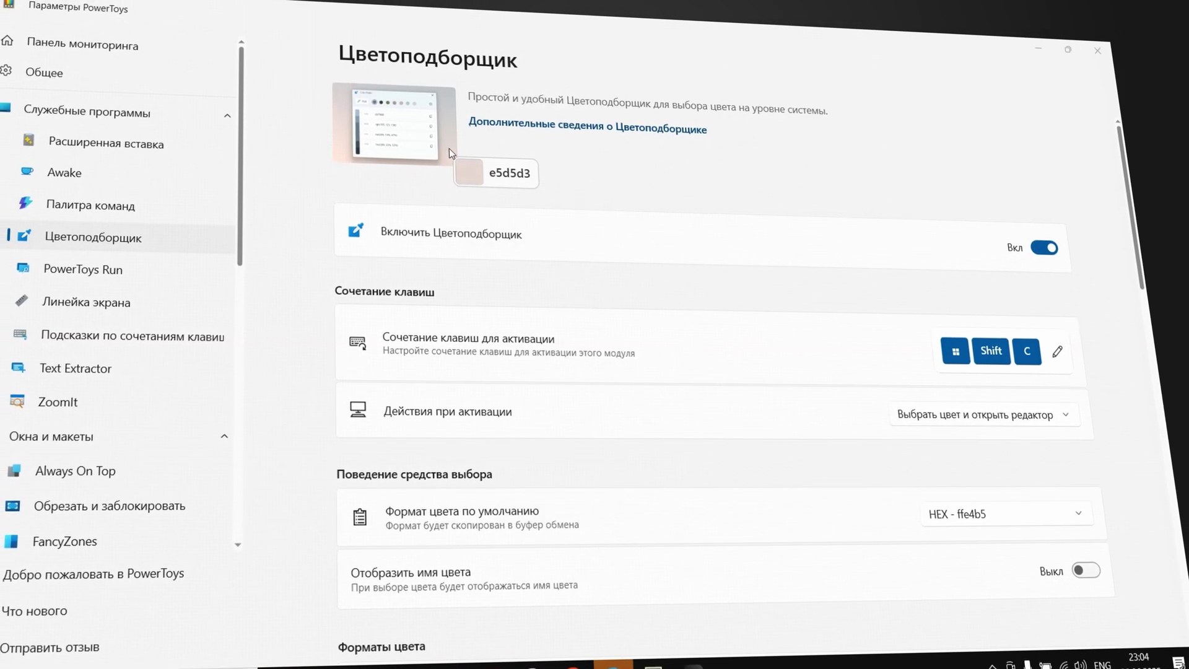
pyautogui.click(434, 150)
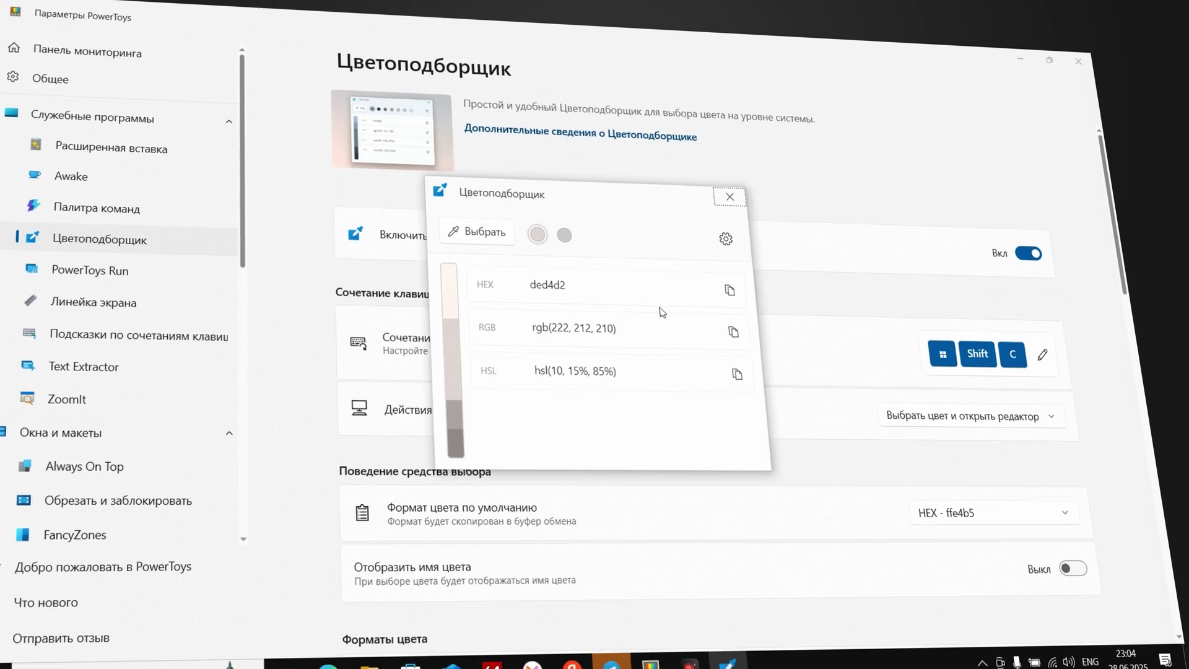
pyautogui.click(733, 332)
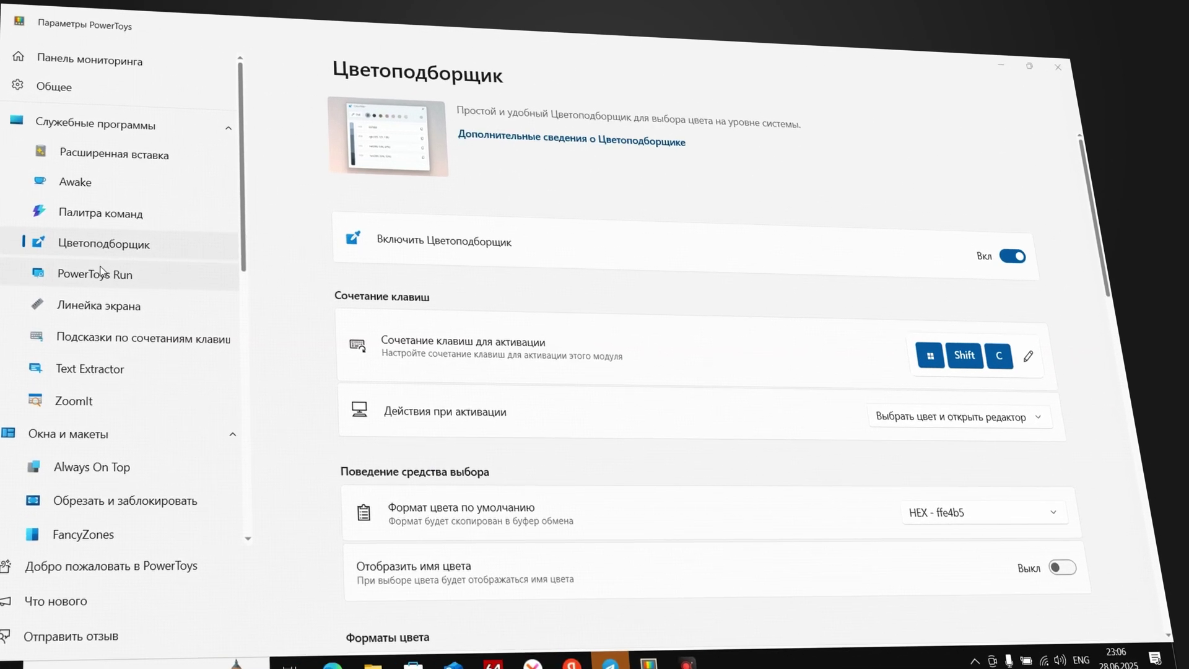
# Step: Show the PowerToys Run page, bring up its launcher, browse the plugin keywords and run the top match for fx
pyautogui.click(101, 273)
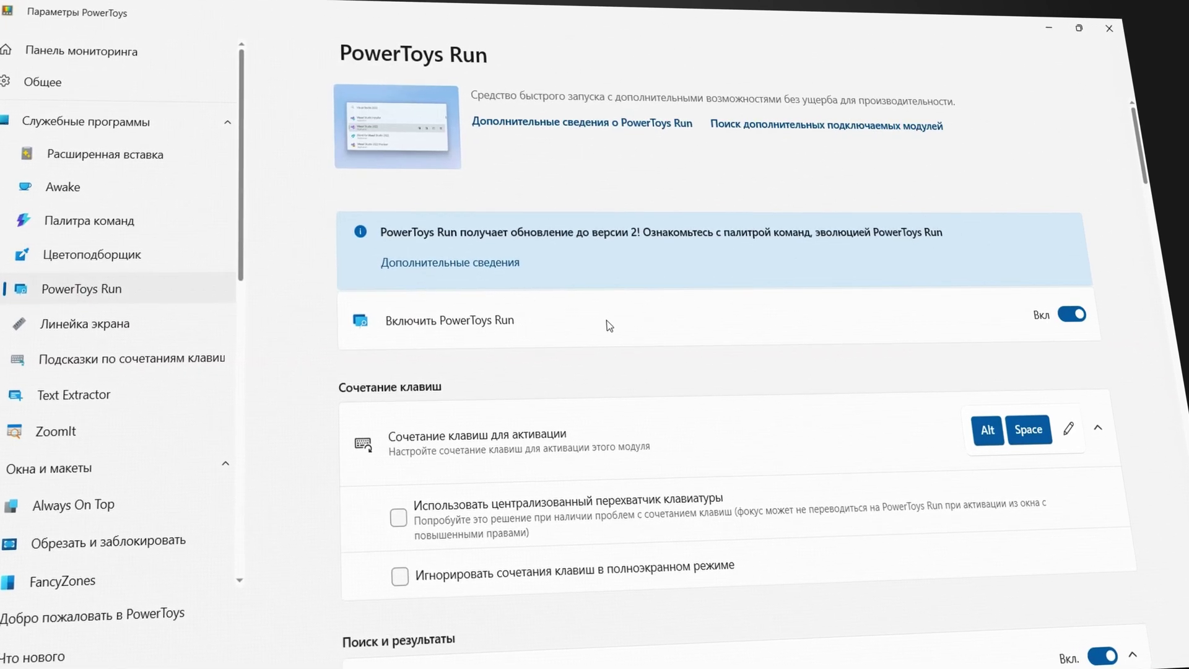
pyautogui.hotkey('alt', 'space')
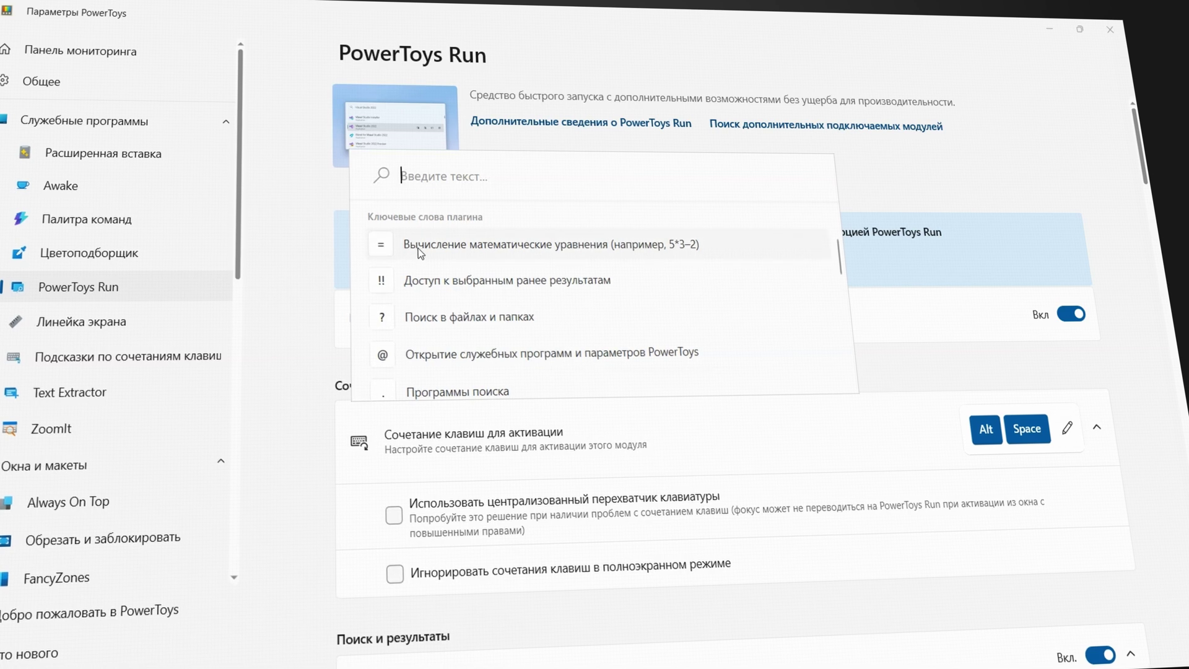
pyautogui.scroll(-5, 418, 251)
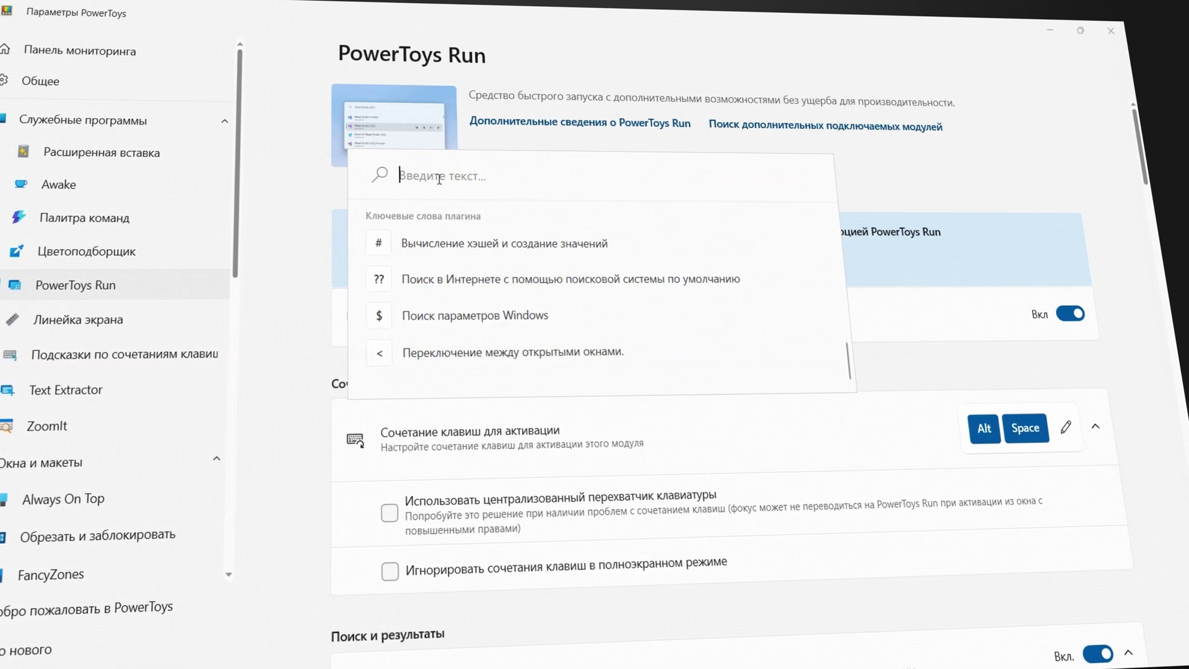
pyautogui.write('fx')
pyautogui.press('Return')
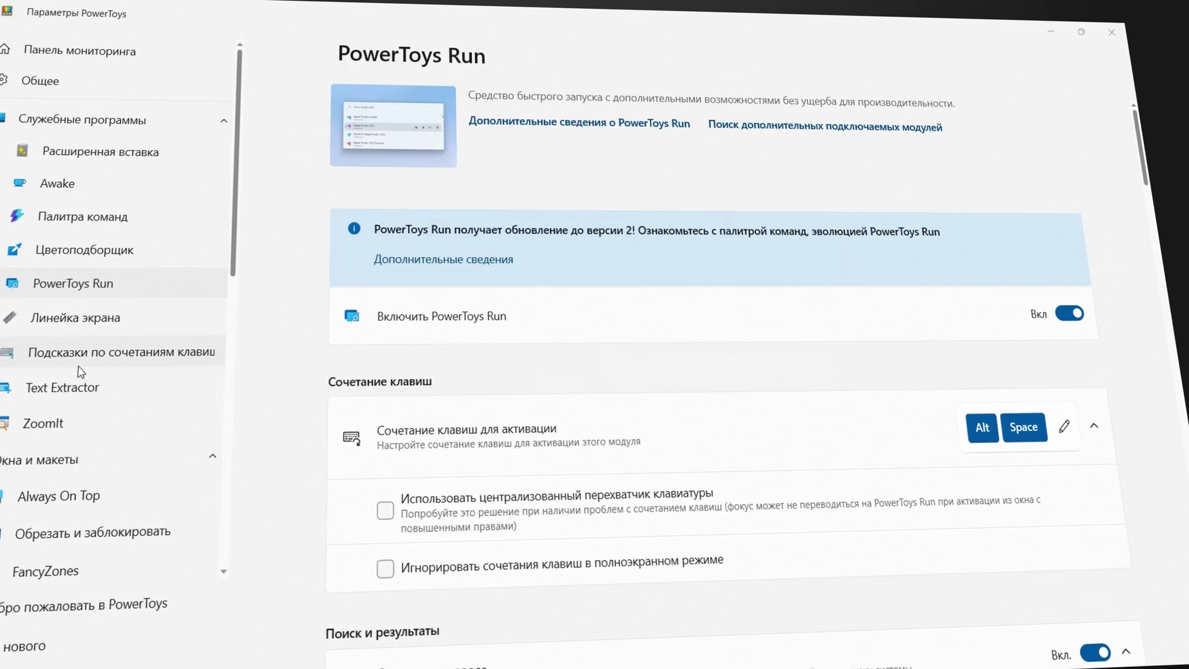
# Step: Measure the preview picture on the Screen Ruler page in pixels with the ruler's bounds tool
pyautogui.click(87, 318)
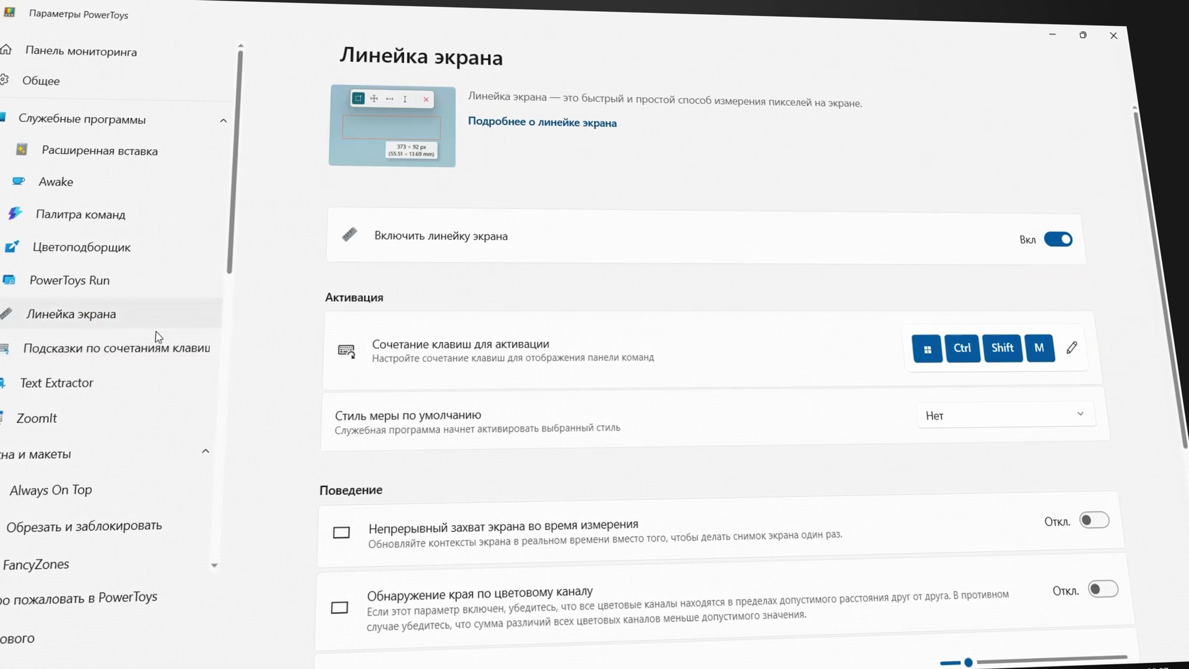
pyautogui.press('super+ctrl+shift+m')
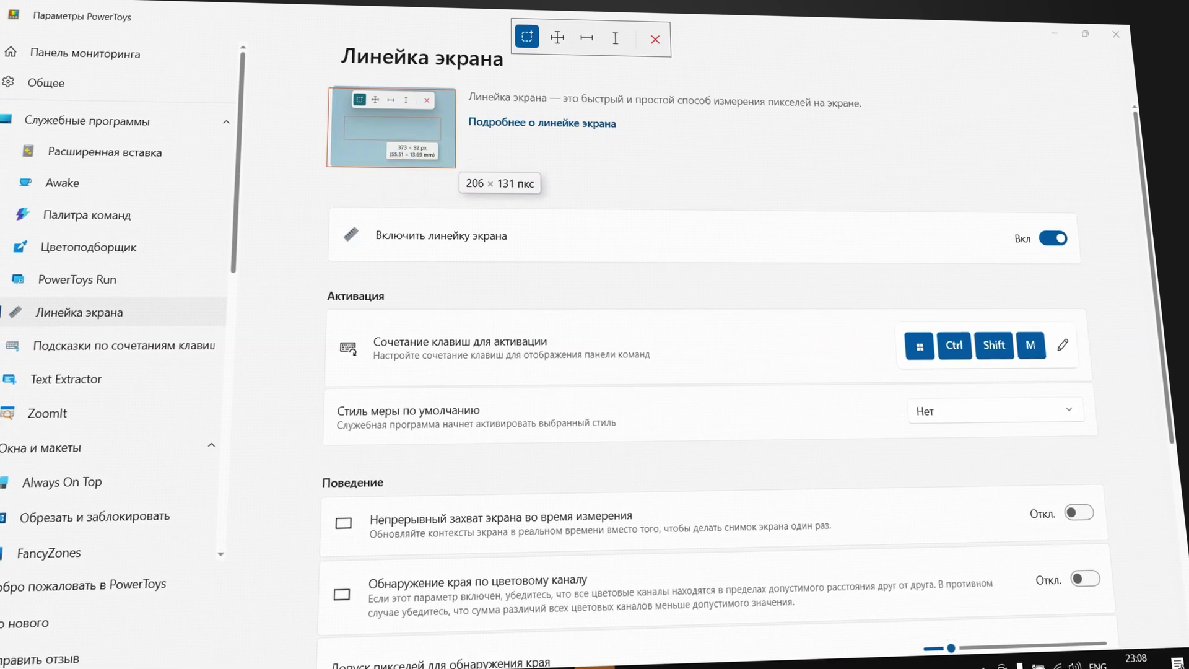
# Step: Show the Shortcut Guide page, display the overlay of Windows key shortcuts and dismiss it
pyautogui.click(88, 350)
pyautogui.press('super+shift+slash')
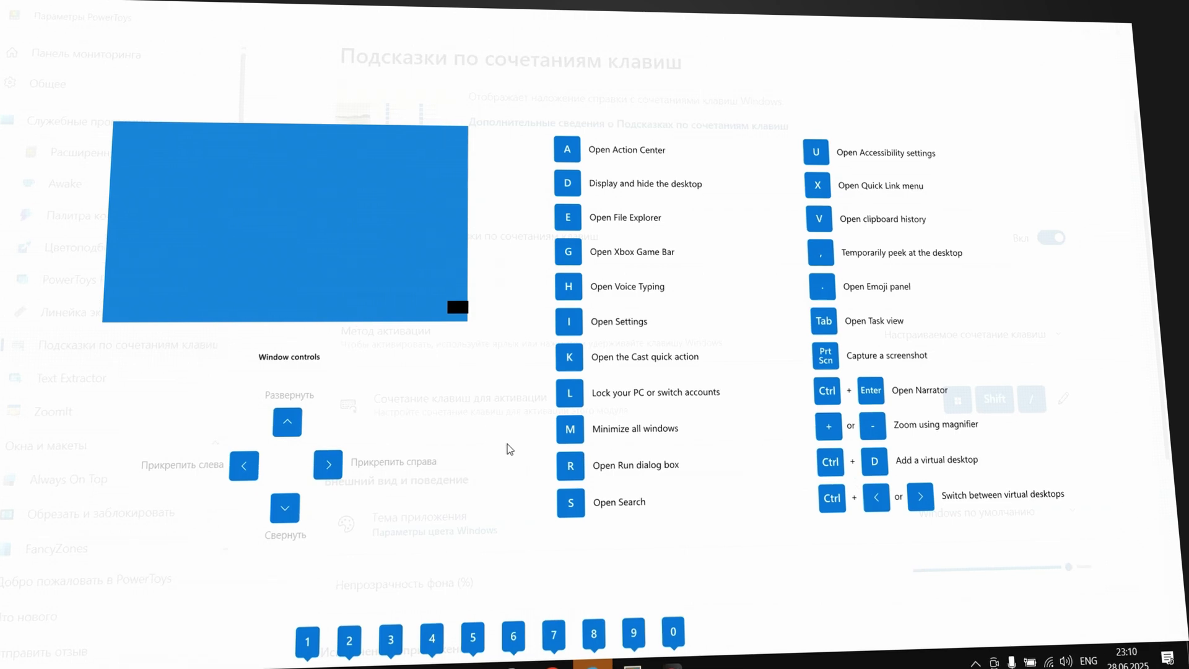
pyautogui.press('Escape')
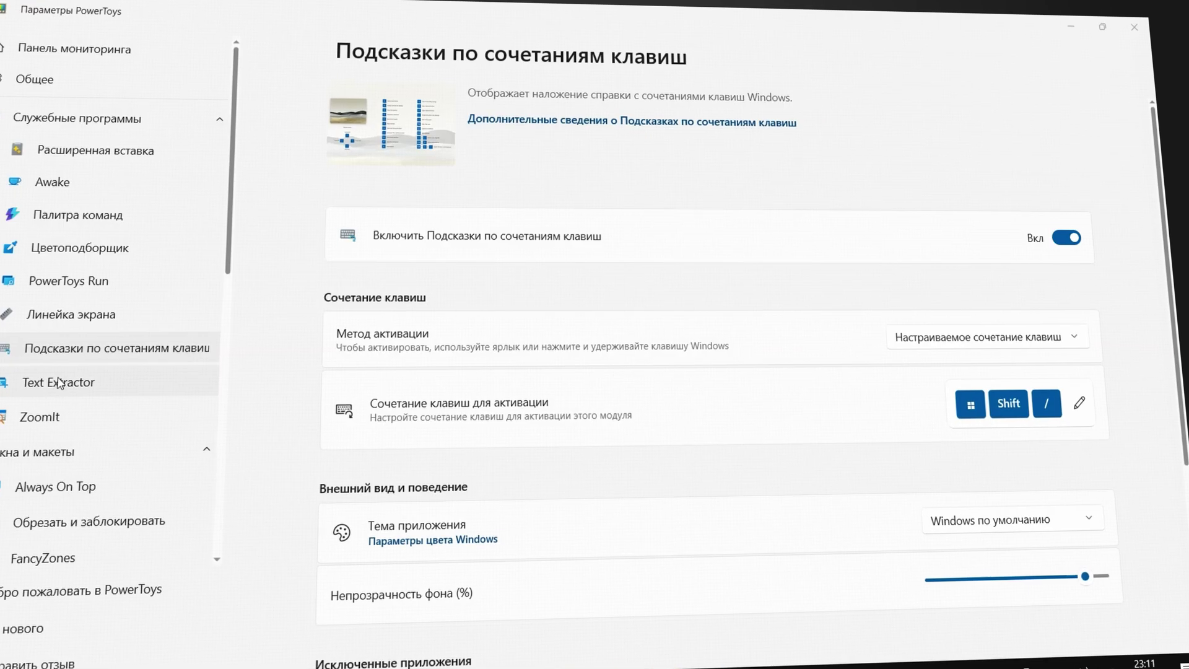
# Step: Capture the page heading "Text Extractor" from the screen as text with the Text Extractor utility
pyautogui.click(63, 381)
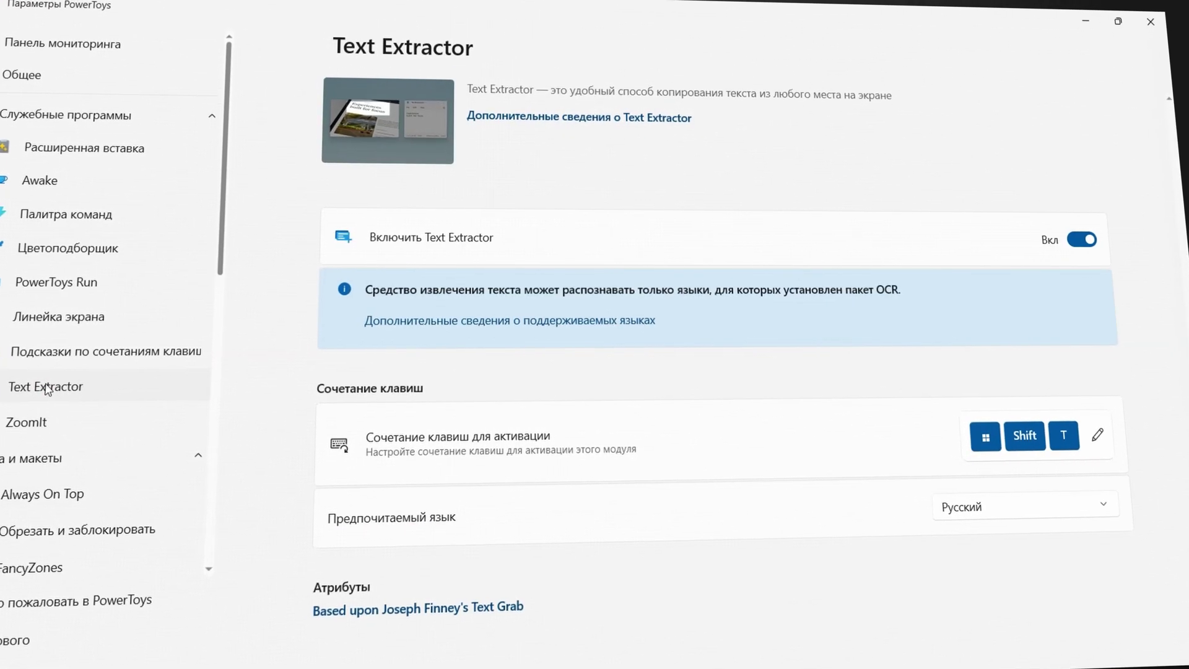
pyautogui.press('super+shift+t')
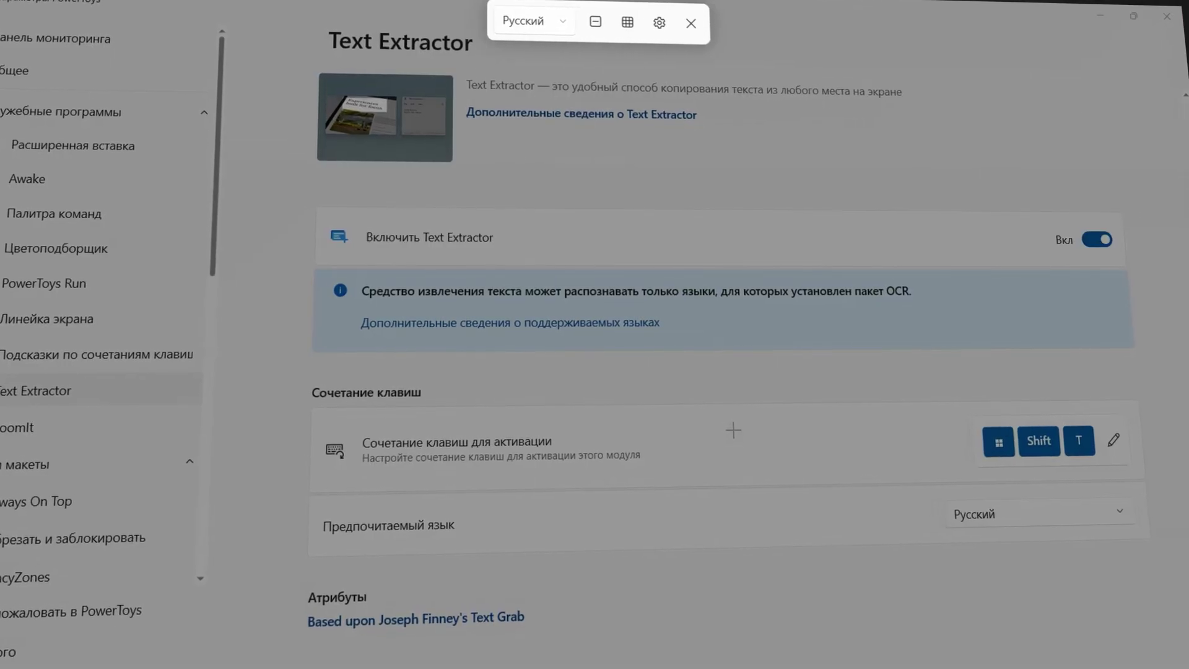
pyautogui.moveTo(320, 11); pyautogui.dragTo(489, 57)
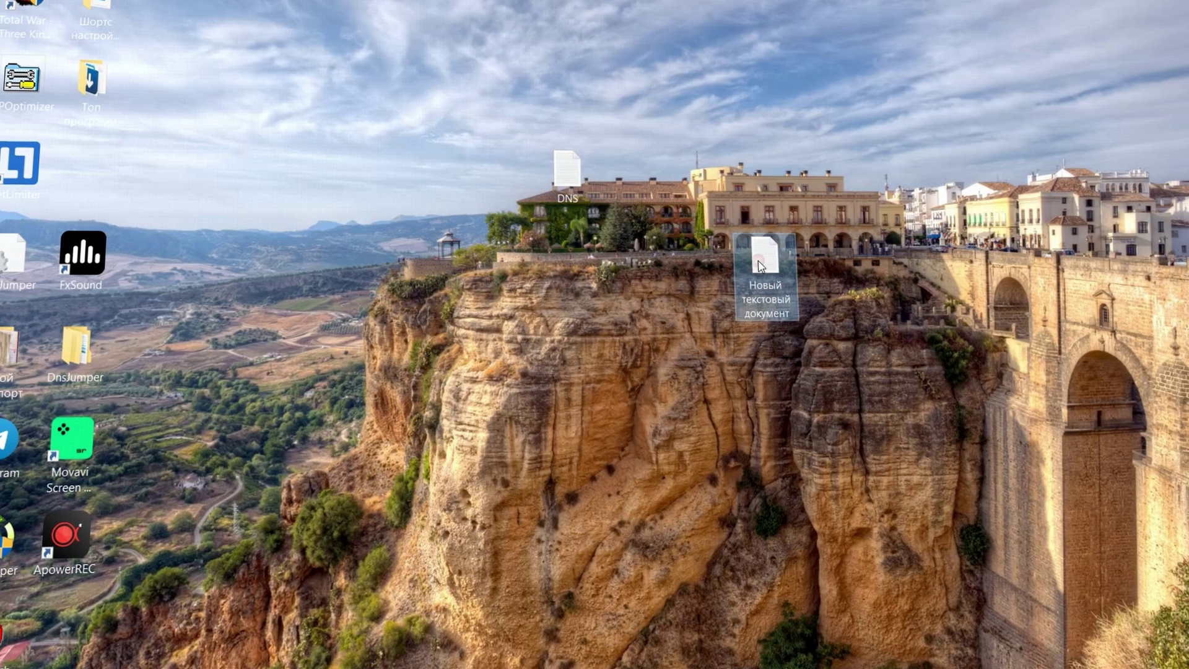
# Step: Open the new text document on the desktop in Notepad and paste the extracted text into it
pyautogui.doubleClick(760, 267)
pyautogui.rightClick(515, 241)
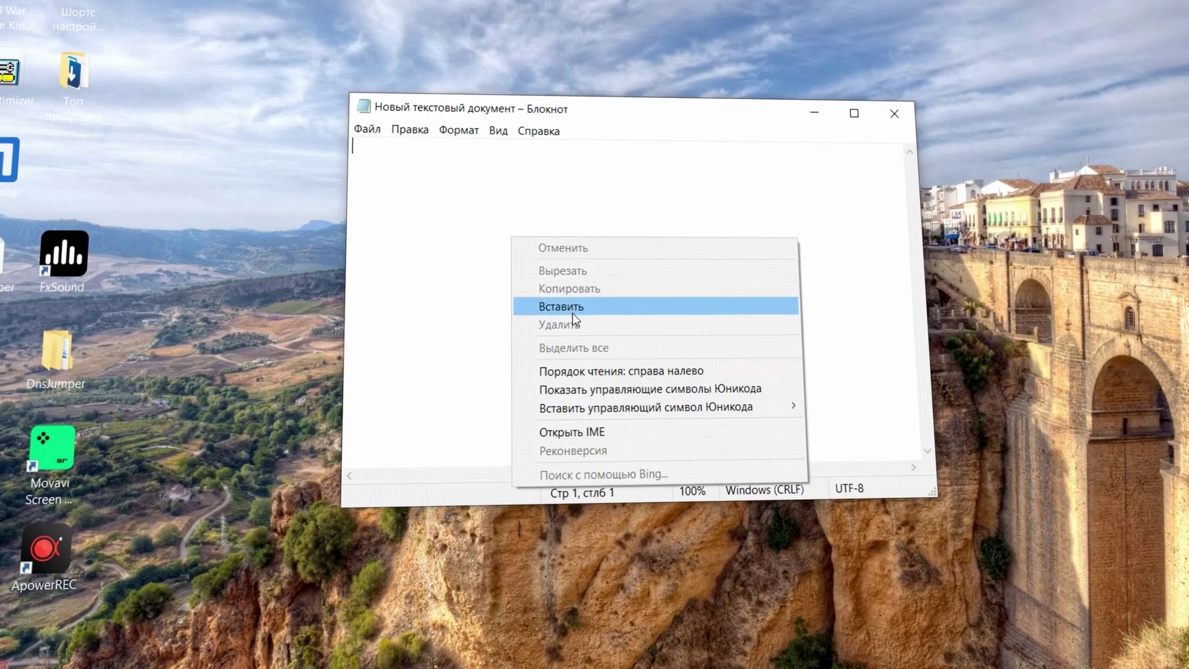
pyautogui.click(572, 307)
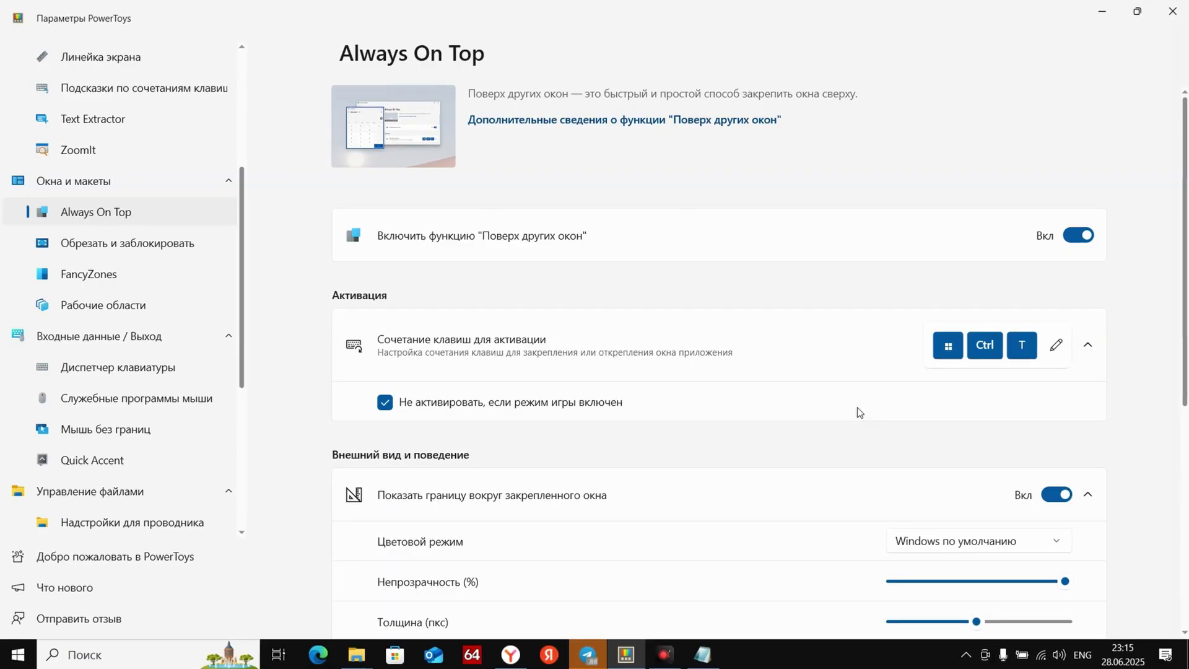
# Step: Pin the Notepad document with Always On Top and move the AIDA64 window around behind it
pyautogui.click(705, 658)
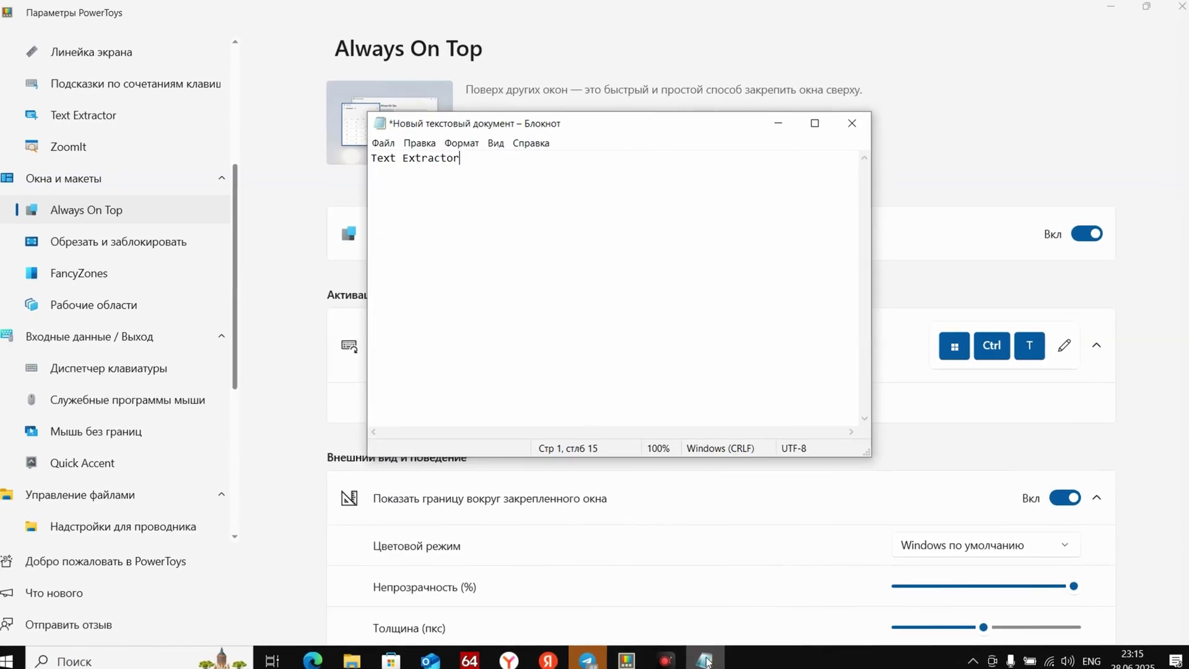
pyautogui.press('super+ctrl+t')
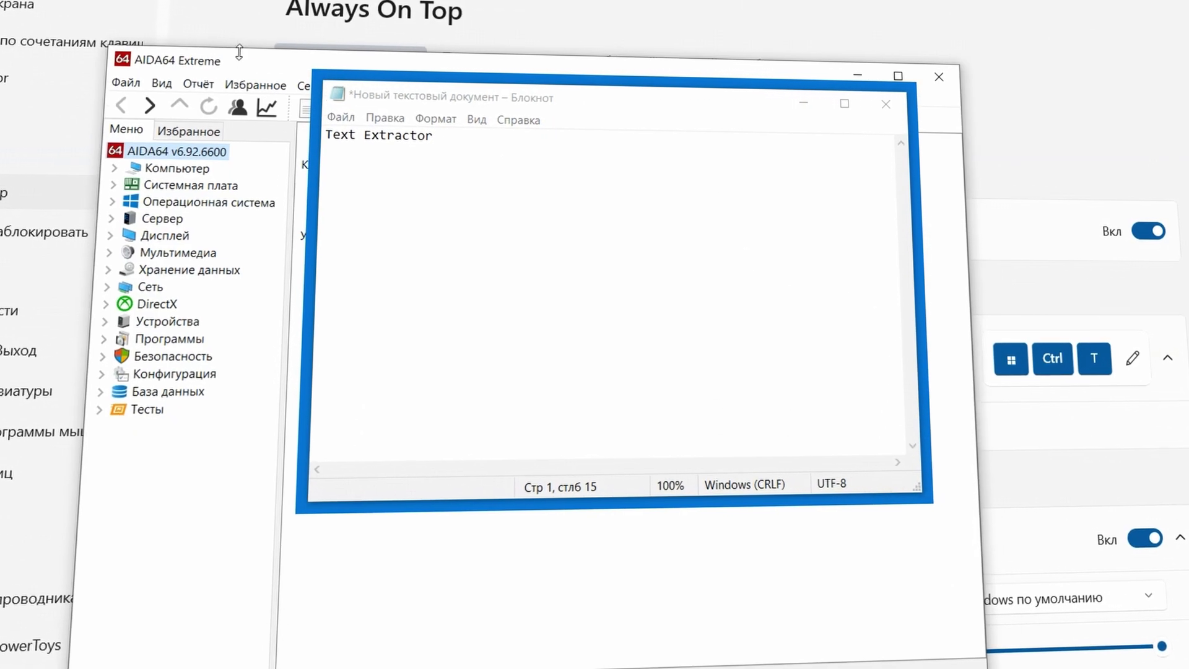
pyautogui.moveTo(257, 61); pyautogui.dragTo(516, 0)
pyautogui.click(1186, 1)
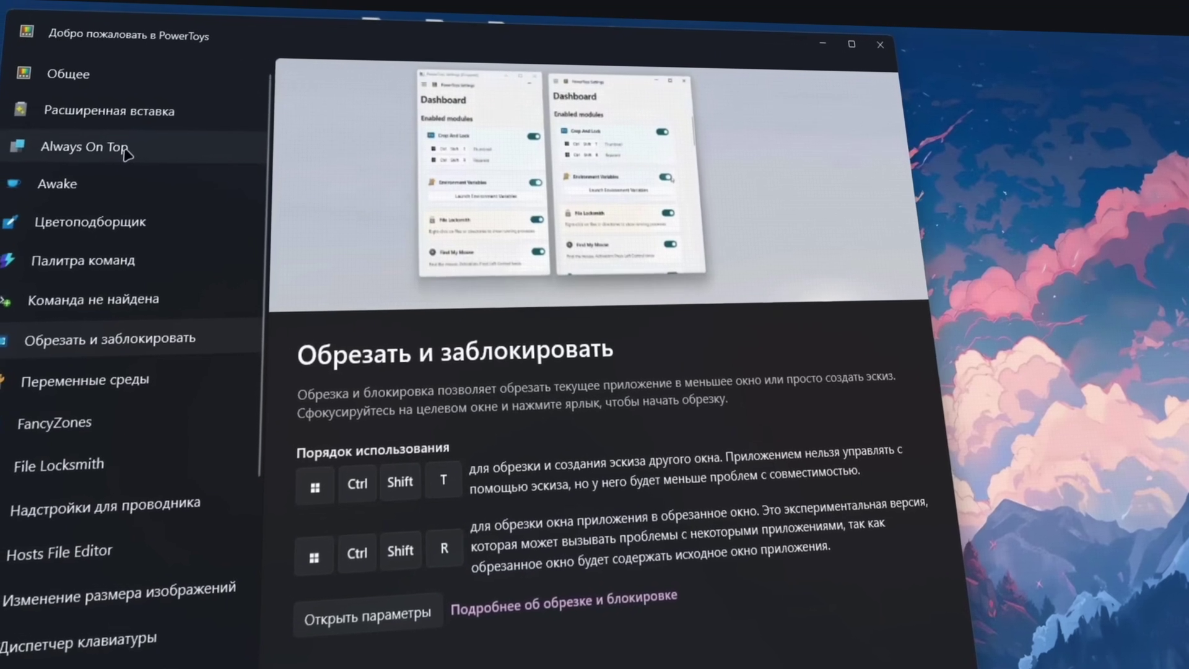
# Step: Mark out part of the Microsoft Store article picture in the browser as a Crop And Lock region
pyautogui.doubleClick(1, 146)
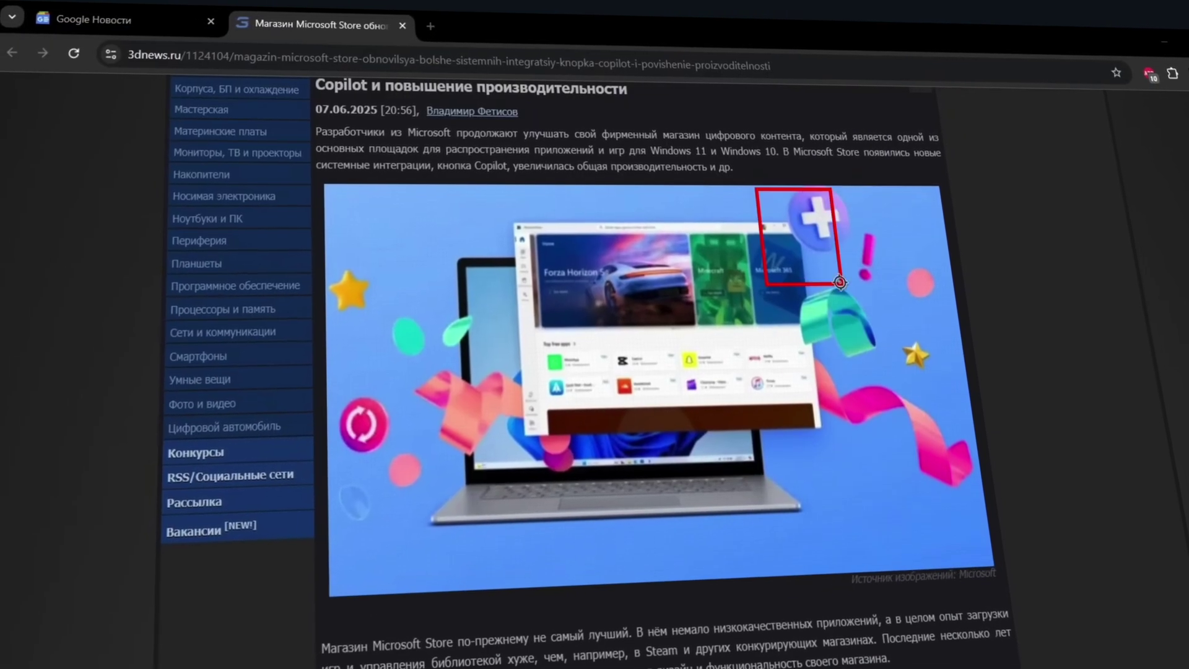
pyautogui.moveTo(988, 555); pyautogui.dragTo(988, 556)
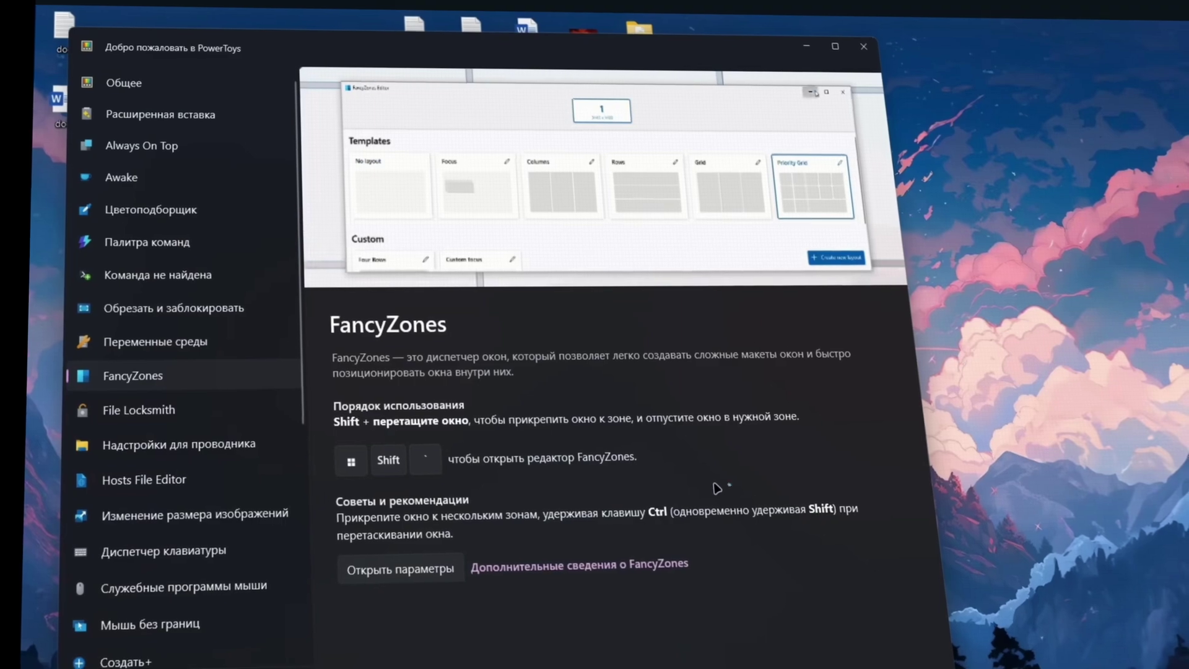
# Step: Create the custom FancyZones grid layout "Пользовательский макет 1", split both outer columns into upper and lower zones, and save it
pyautogui.press('super+shift+grave')
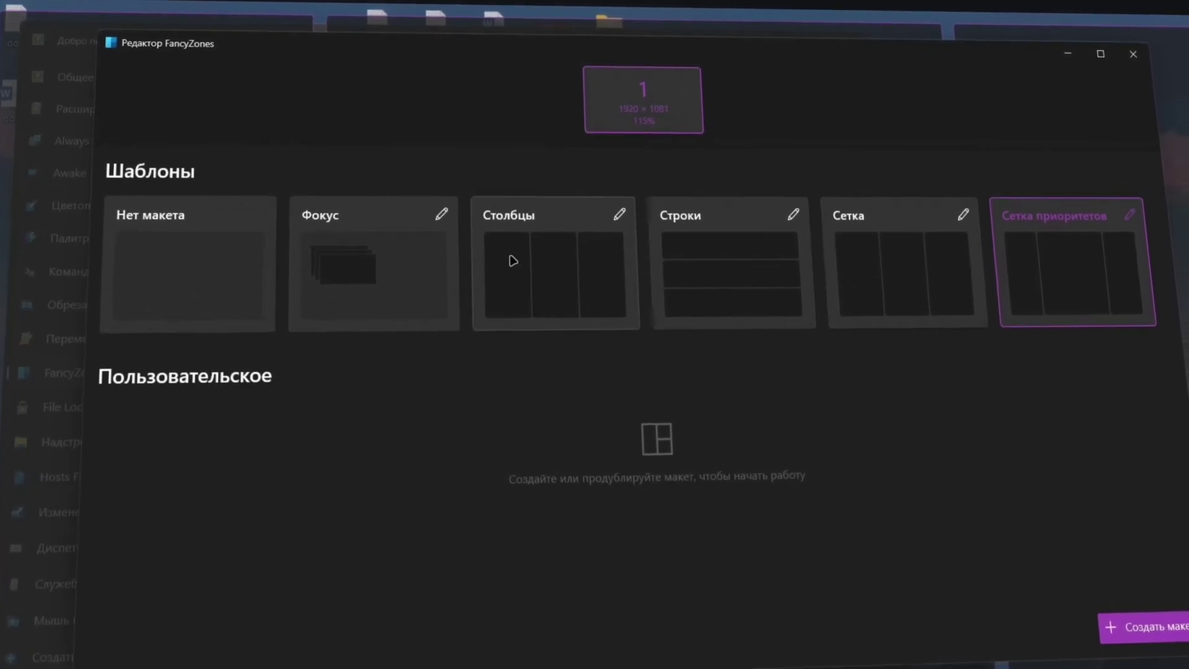
pyautogui.click(1155, 625)
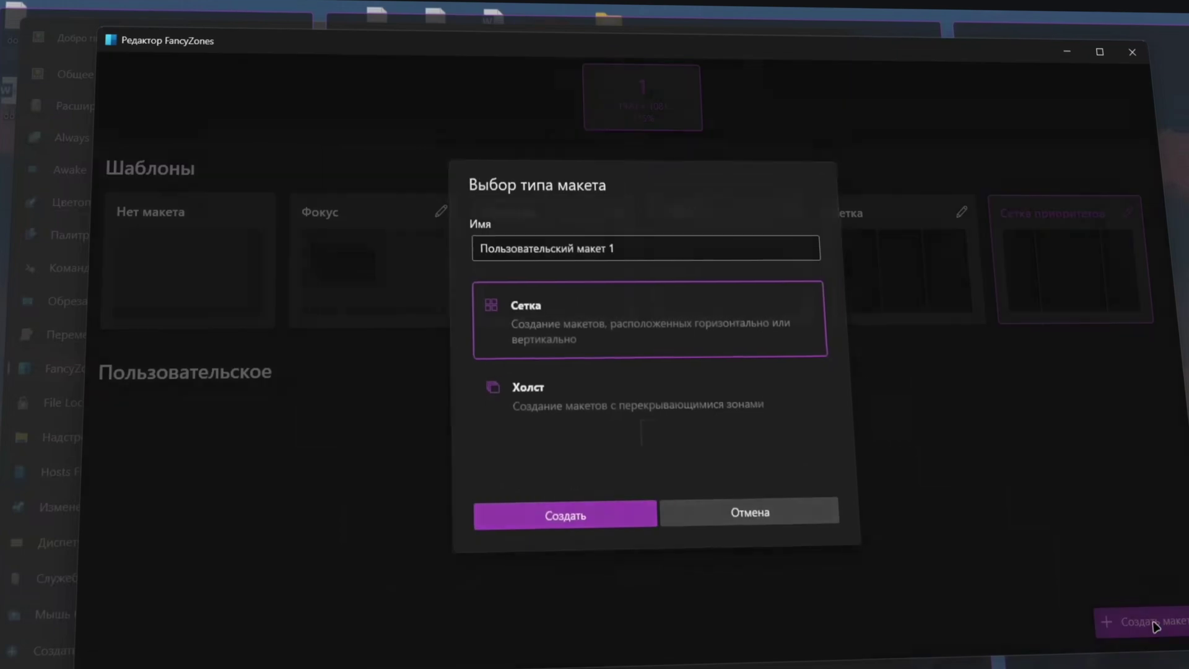
pyautogui.click(596, 511)
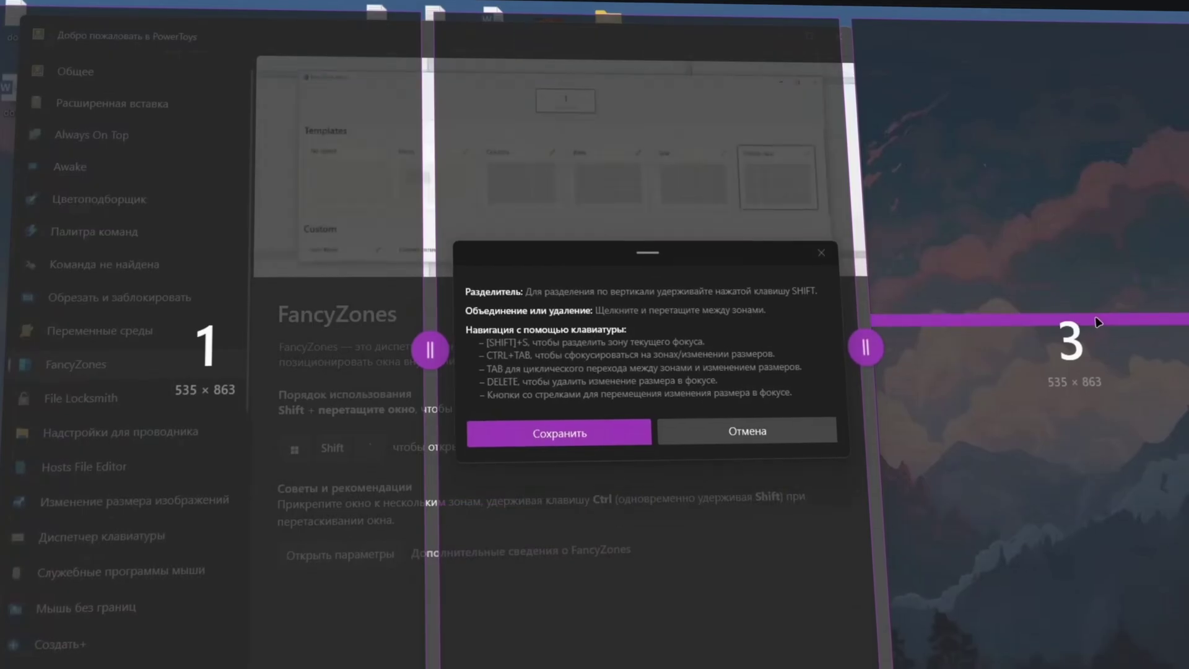
pyautogui.click(279, 333)
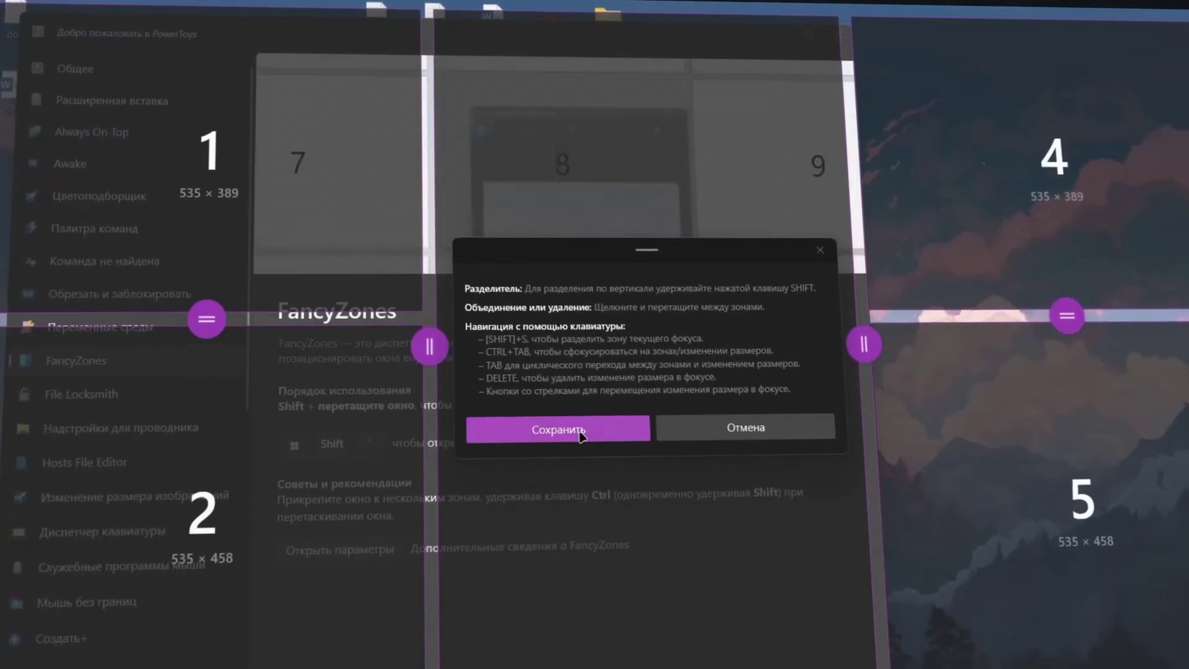
pyautogui.click(579, 431)
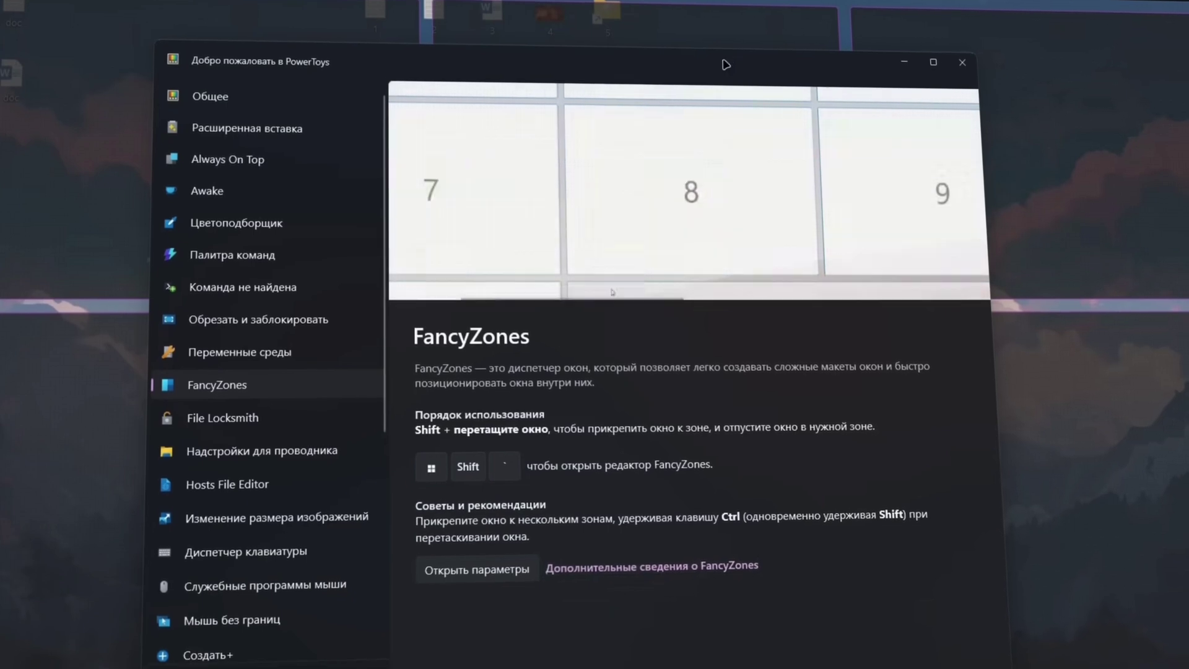
# Step: Snap the PowerToys welcome window into the middle column zone of the custom layout
pyautogui.moveTo(725, 62); pyautogui.dragTo(630, 94)
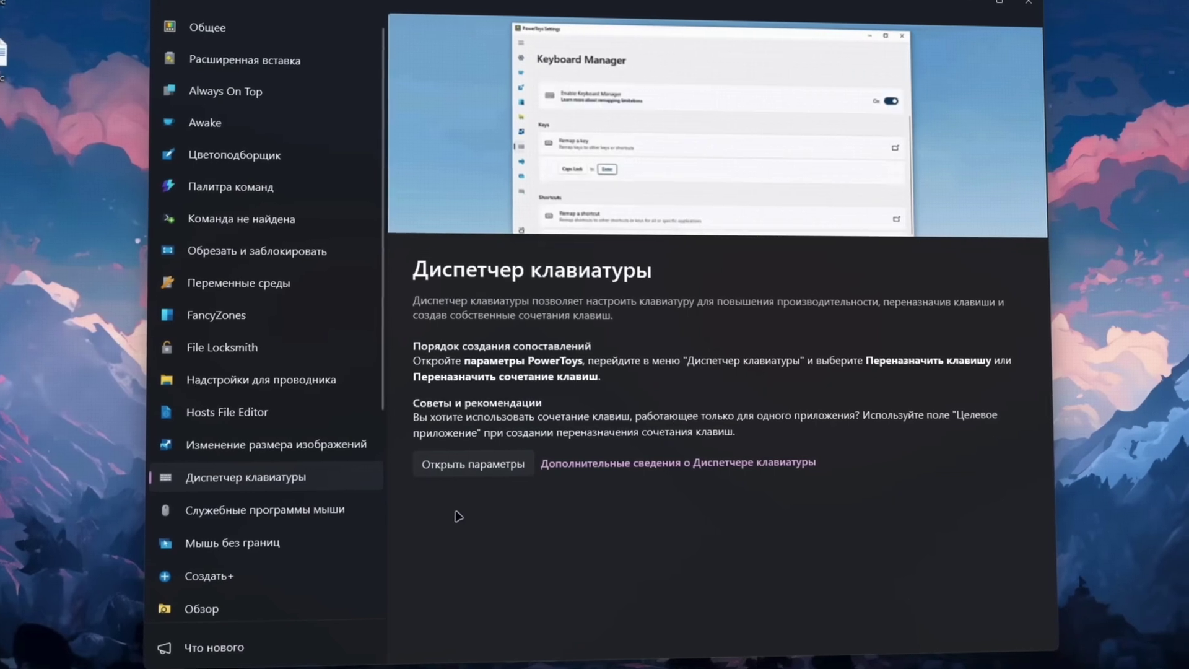
# Step: Show the mouse utilities page and spotlight the pointer twice with Find My Mouse
pyautogui.click(265, 509)
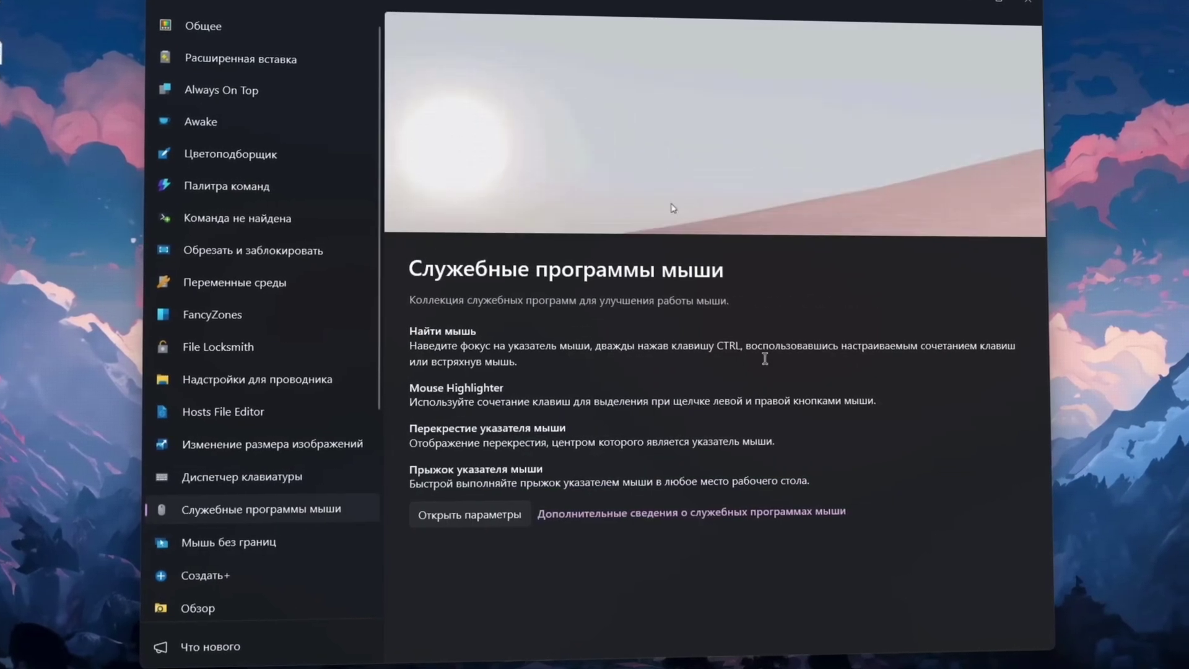
pyautogui.press('ctrl')
pyautogui.press('ctrl')
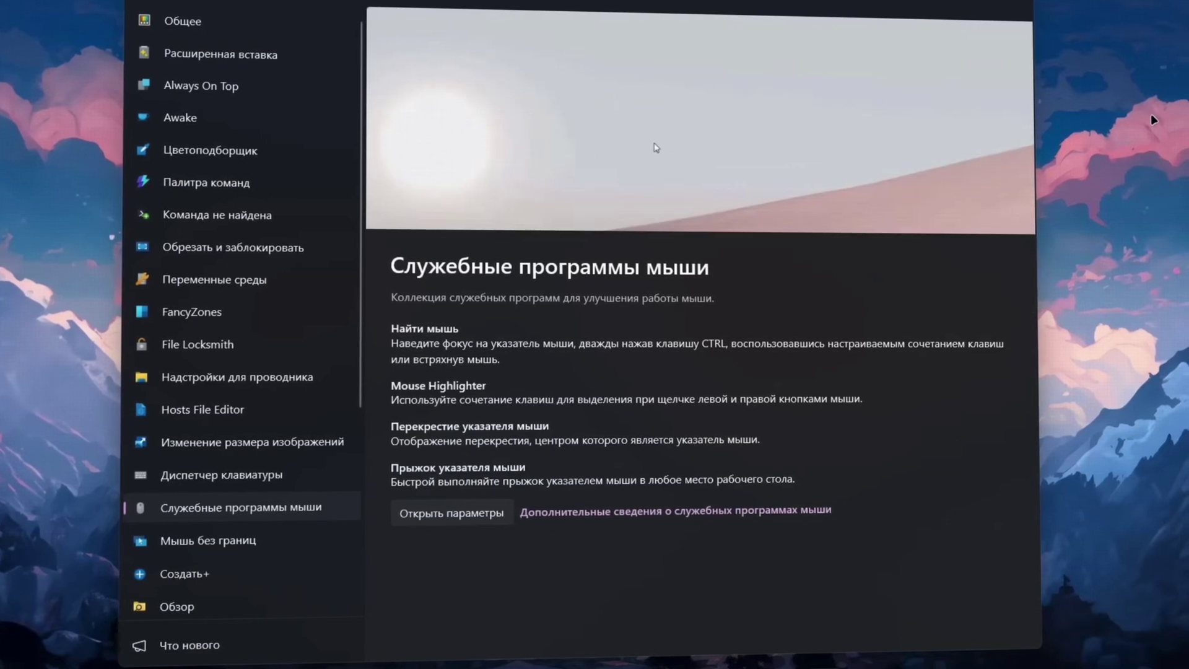
pyautogui.press('ctrl')
pyautogui.press('ctrl')
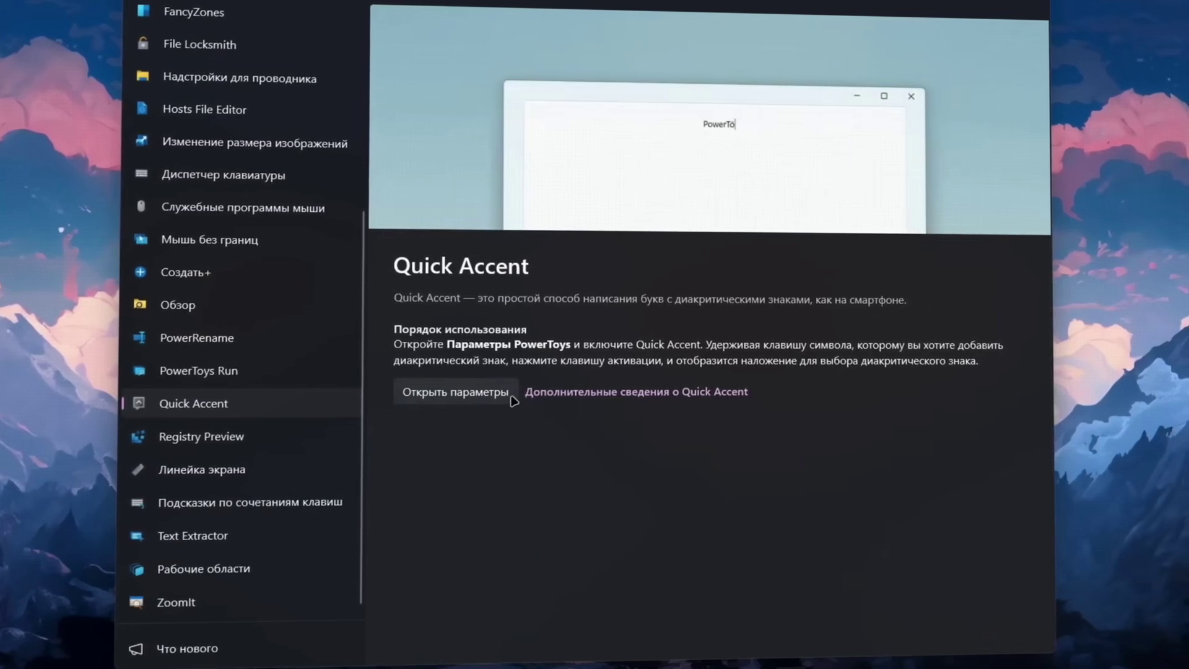
# Step: Open the Quick Accent settings and look through its activation, character set, toolbar and behaviour options
pyautogui.click(469, 394)
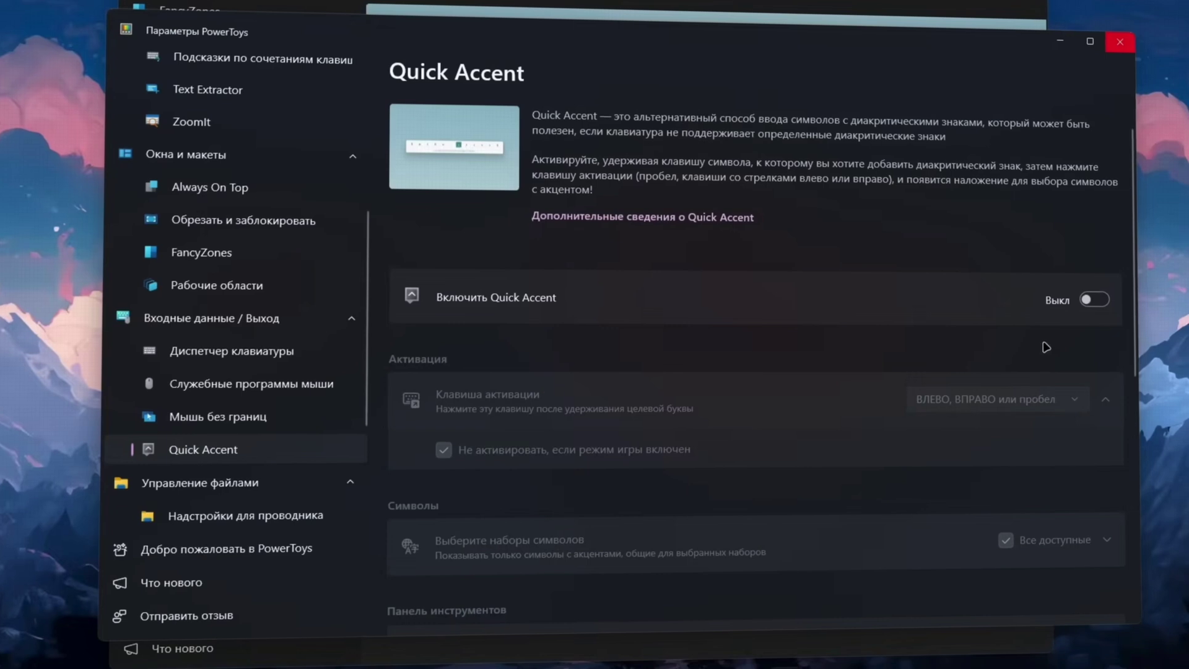
pyautogui.scroll(-8, 814, 388)
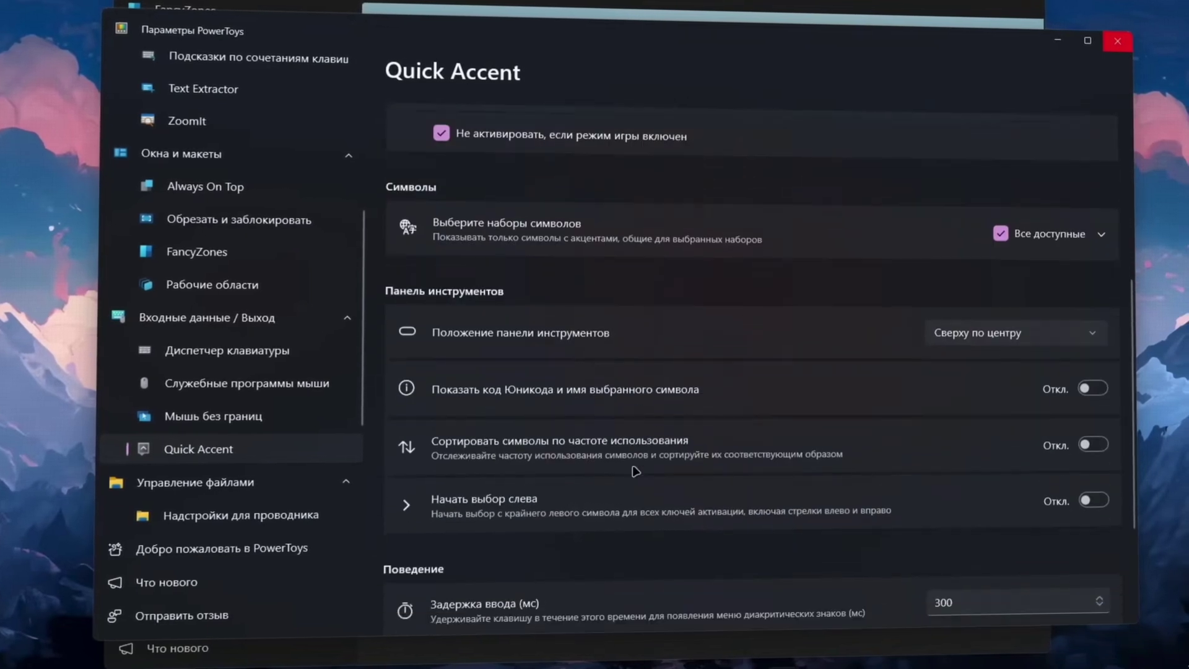
pyautogui.scroll(9, 704, 446)
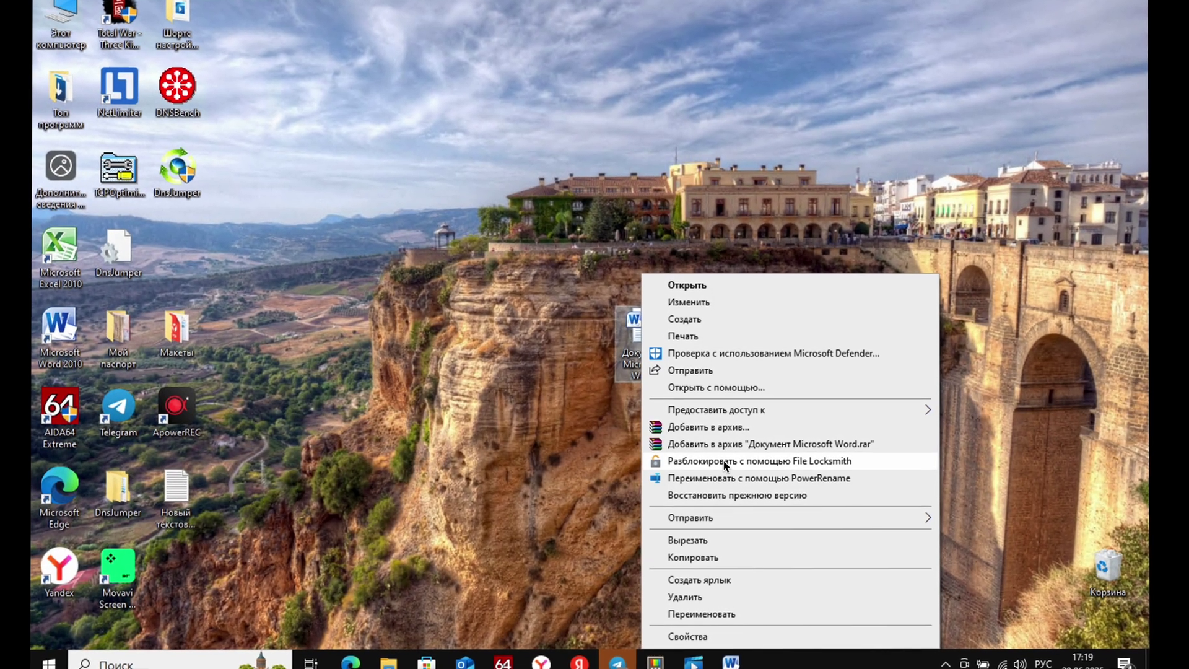
# Step: Use File Locksmith on the desktop Word document to end the WINWORD.EXE task locking it, and delete the document
pyautogui.click(726, 462)
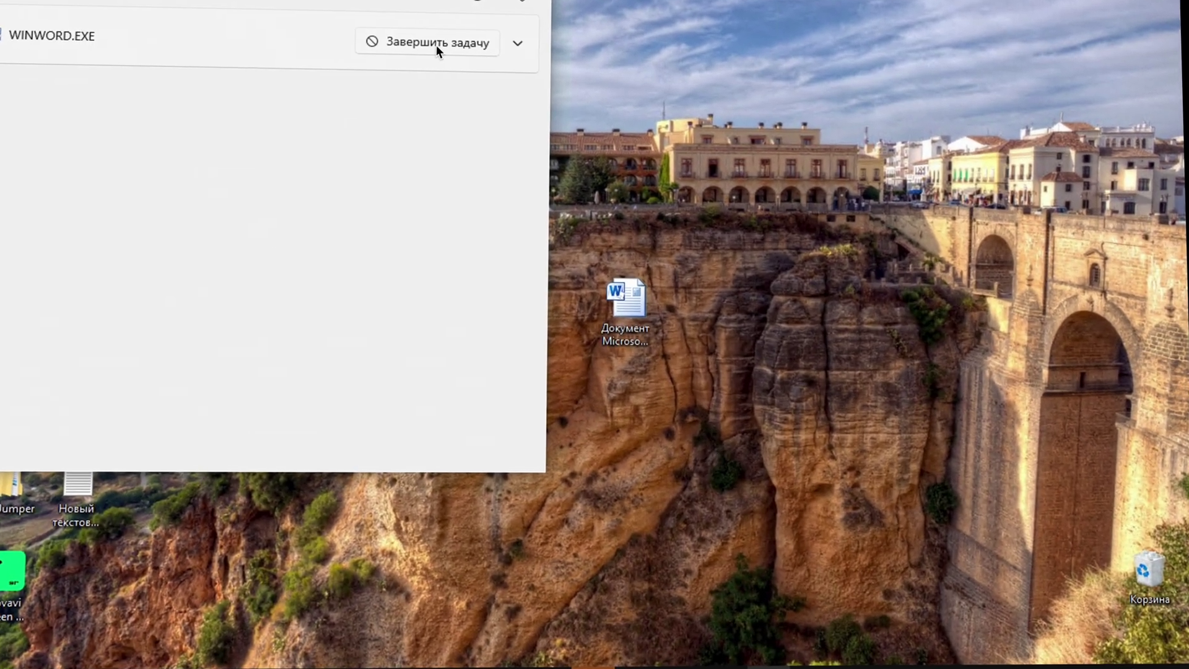
pyautogui.click(451, 59)
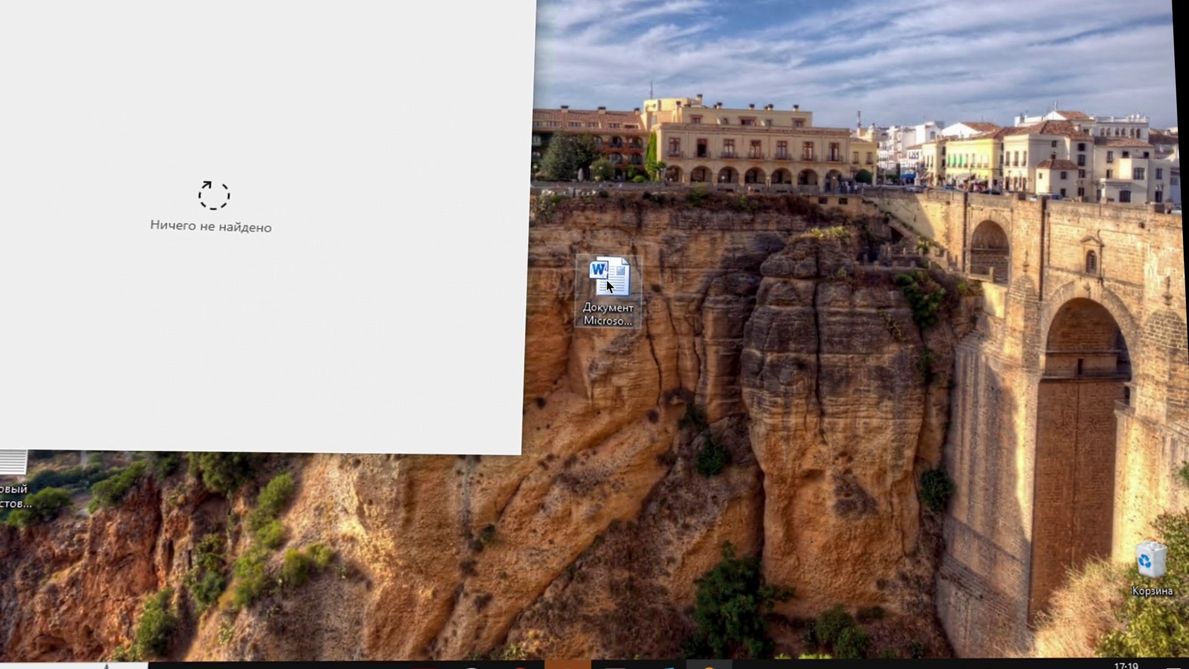
pyautogui.rightClick(608, 281)
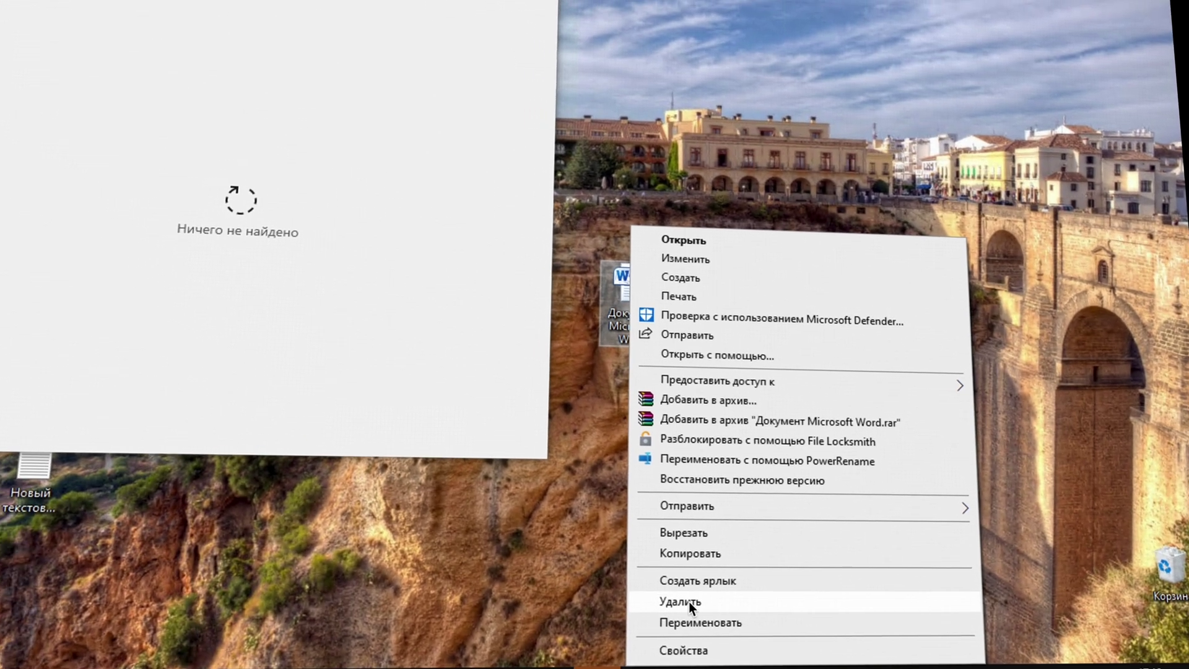
pyautogui.click(650, 587)
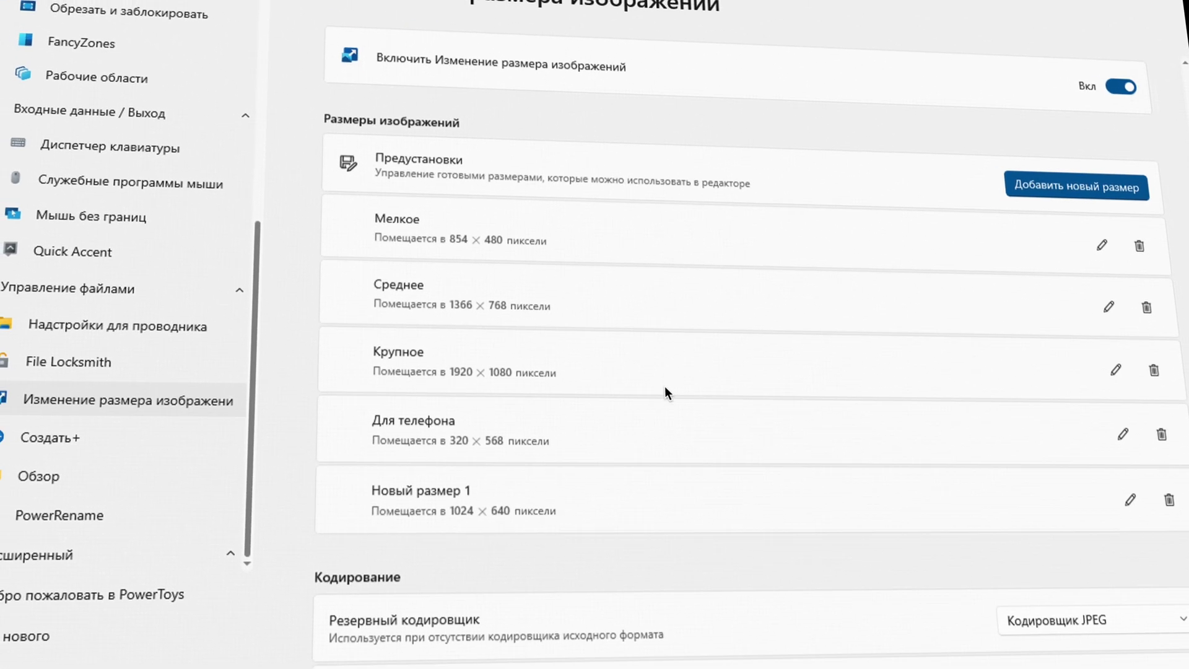
# Step: Review the Image Resizer presets and open Image Resizer on the 3d_graffiti wallpaper picture, expanding its list of sizes
pyautogui.scroll(3, 645, 384)
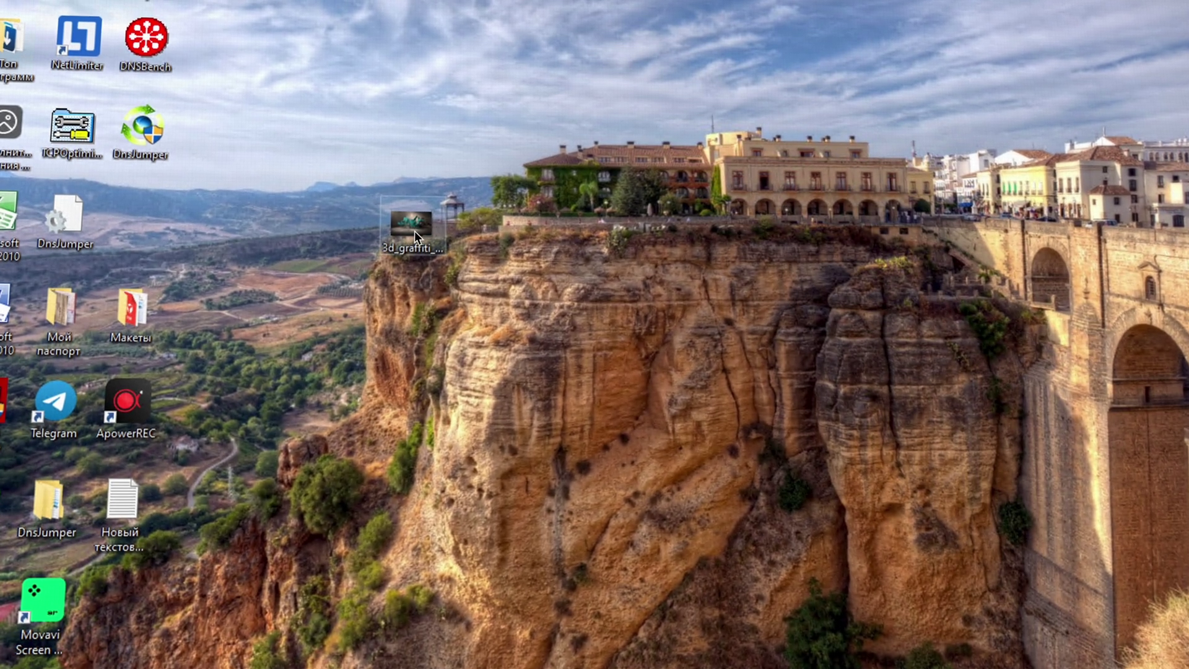
pyautogui.rightClick(415, 232)
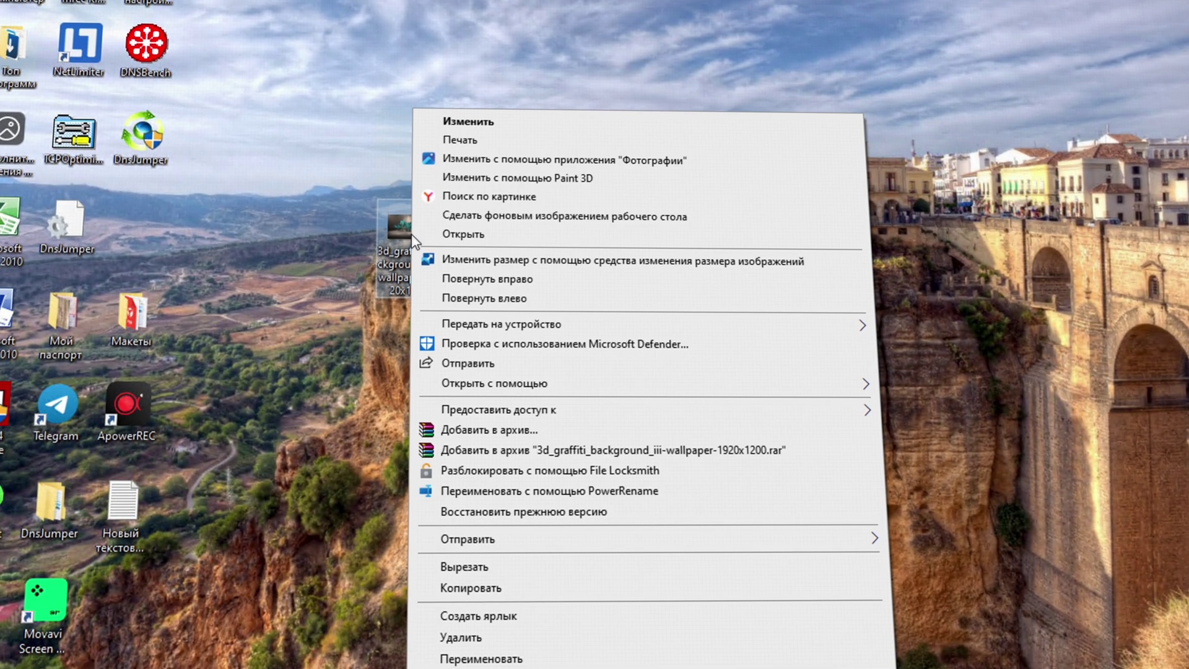
pyautogui.click(581, 261)
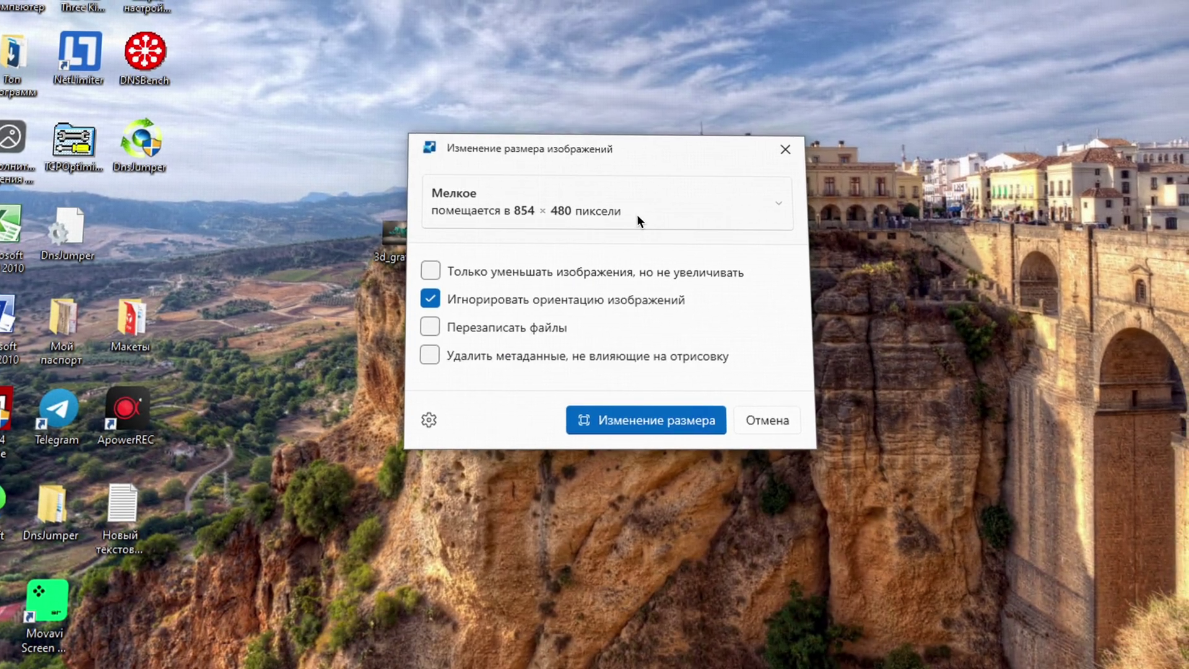
pyautogui.click(737, 210)
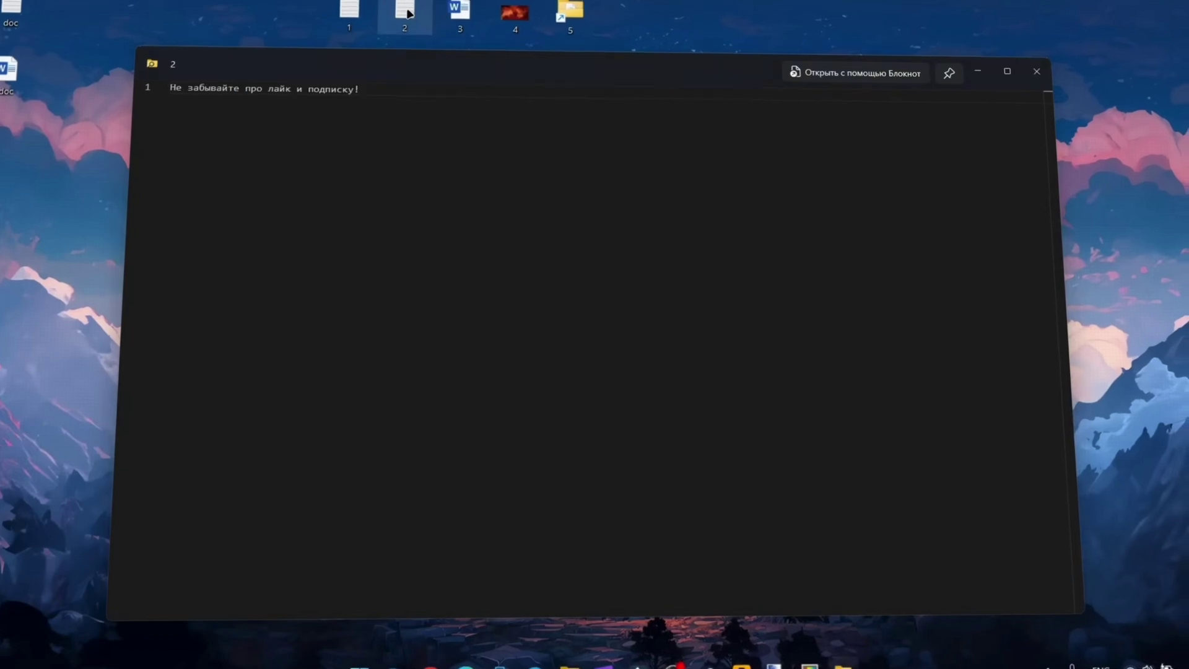
# Step: Preview the numbered desktop items with Peek, including text file 2 and Word document 3
pyautogui.hotkey('ctrl', 'space')
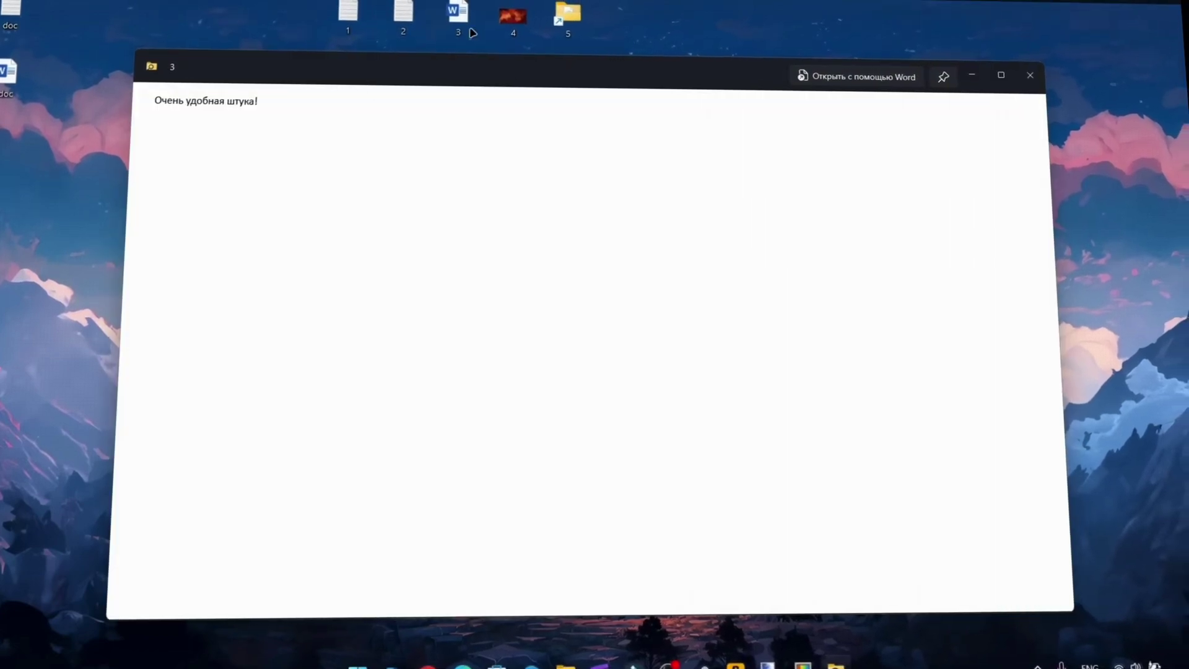
pyautogui.press('Escape')
pyautogui.hotkey('ctrl', 'space')
pyautogui.press('Right')
pyautogui.press('Escape')
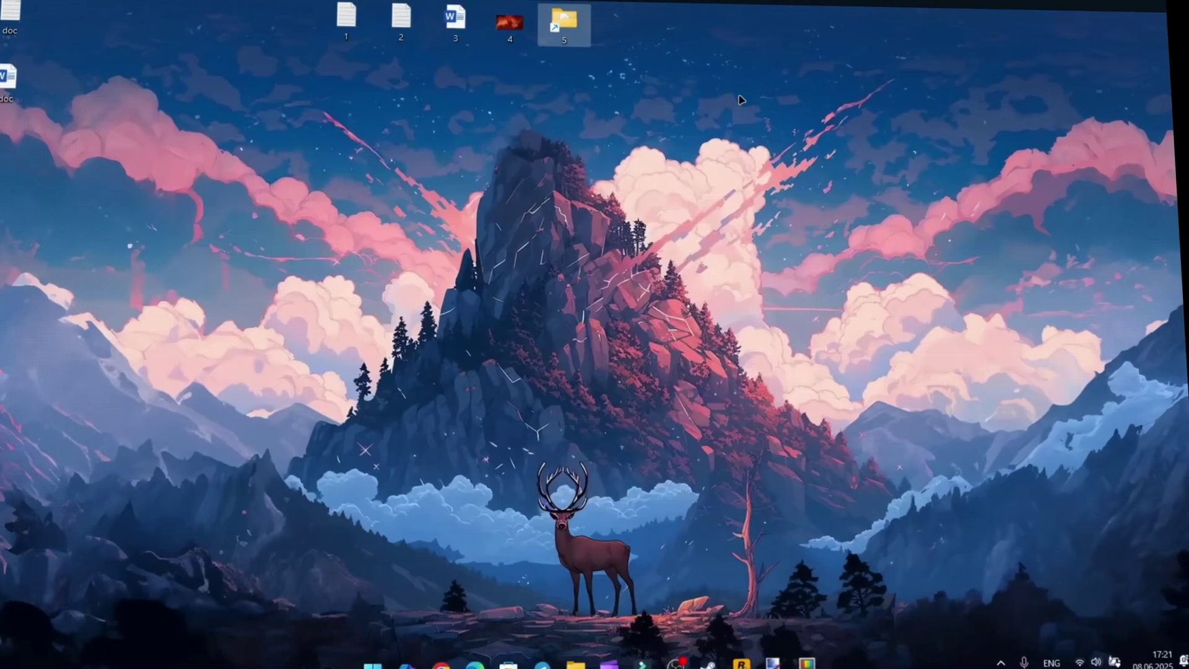
pyautogui.hotkey('ctrl', 'space')
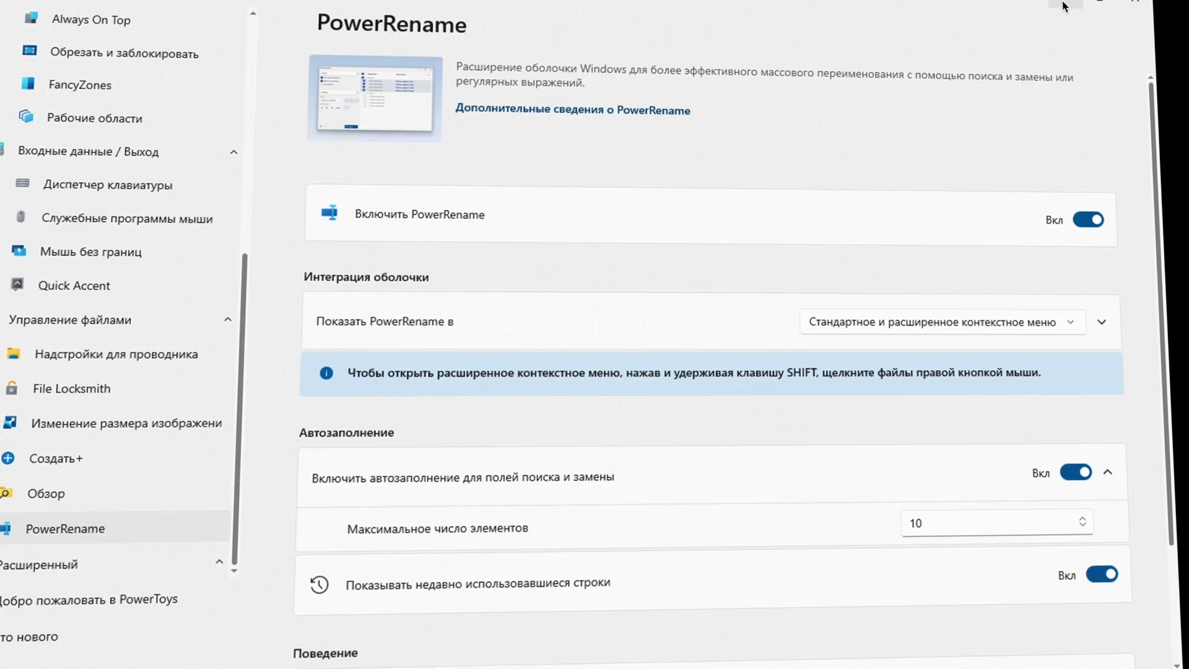
# Step: Minimize the PowerRename settings and open the 3d_graffiti wallpaper picture on the desktop in PowerRename
pyautogui.click(1064, 5)
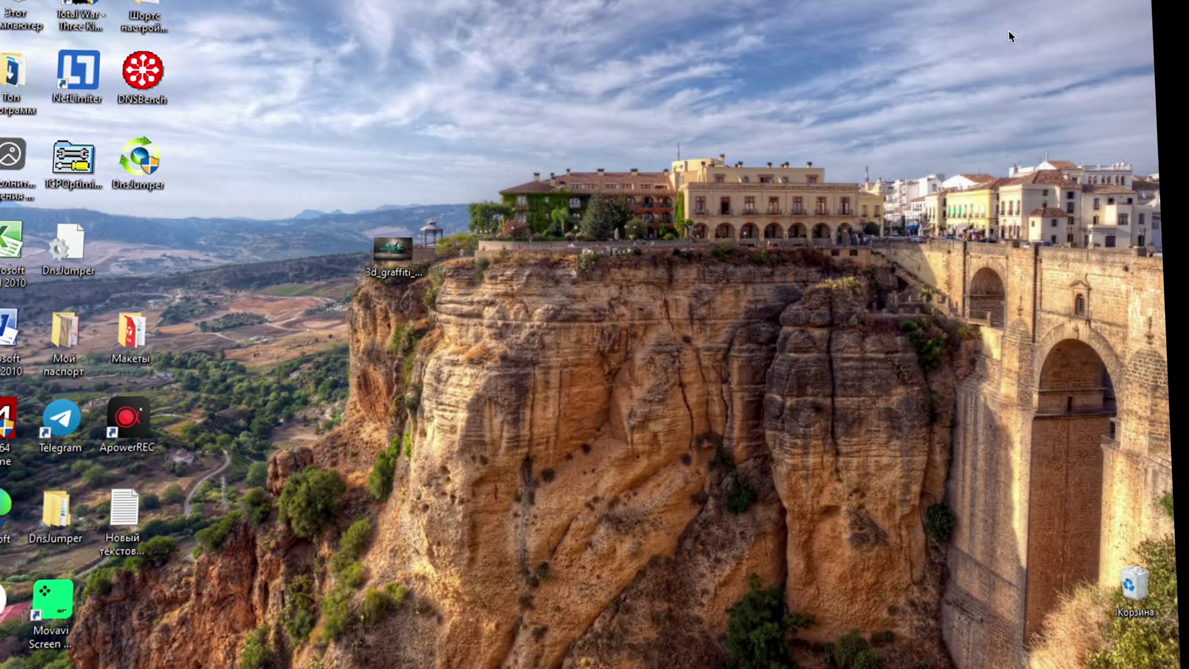
pyautogui.rightClick(403, 265)
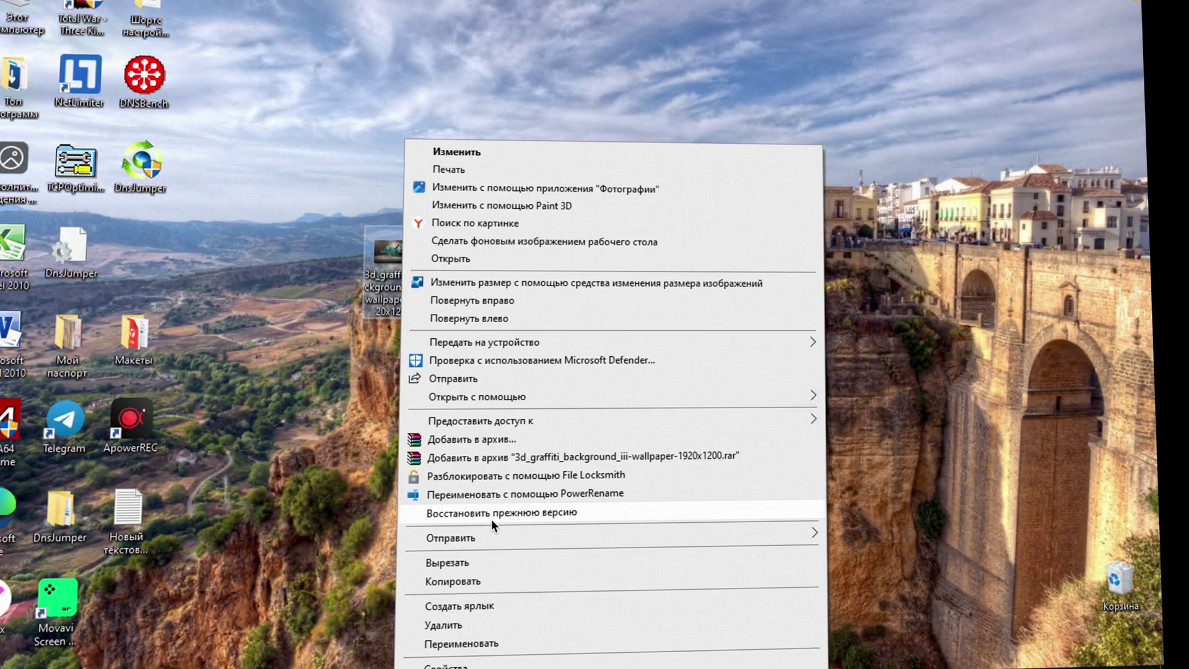
pyautogui.click(501, 494)
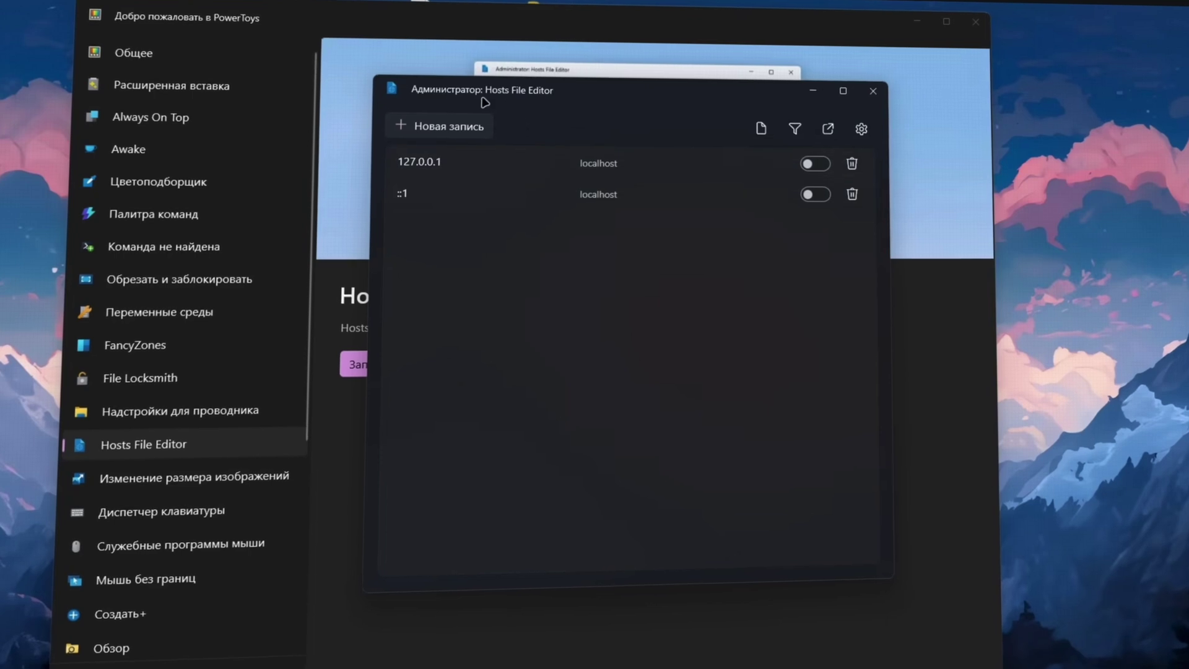
# Step: Open and dismiss the new entry form in Hosts File Editor, and close the Registry Preview editor
pyautogui.click(474, 134)
pyautogui.press('Escape')
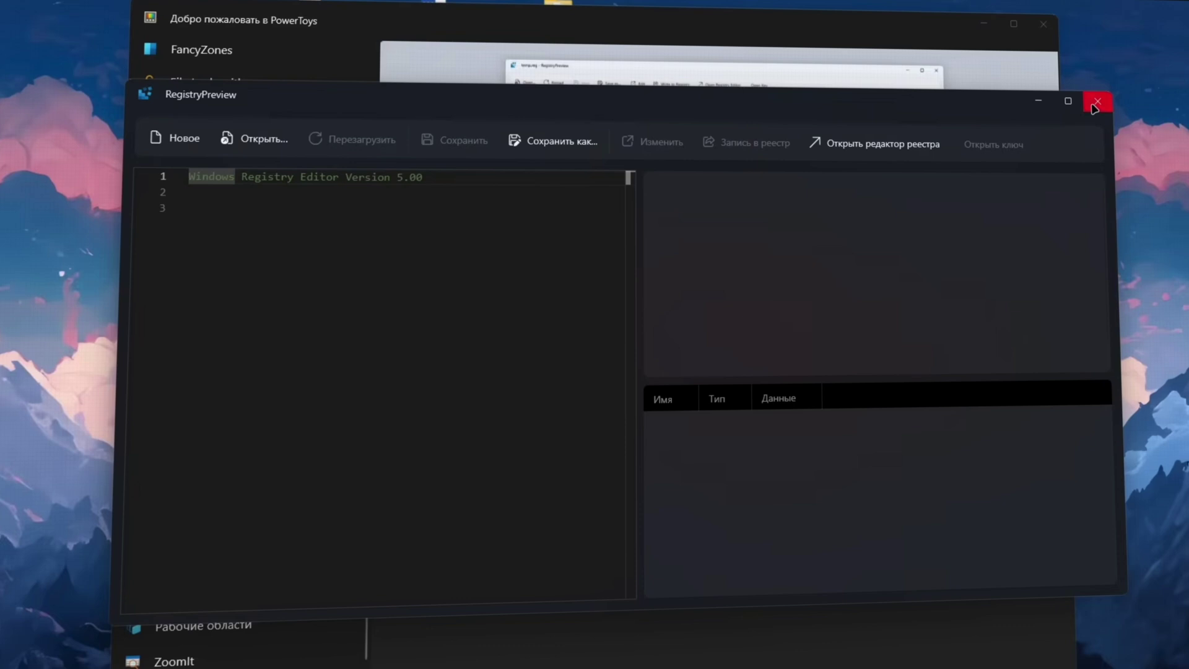
pyautogui.click(1095, 104)
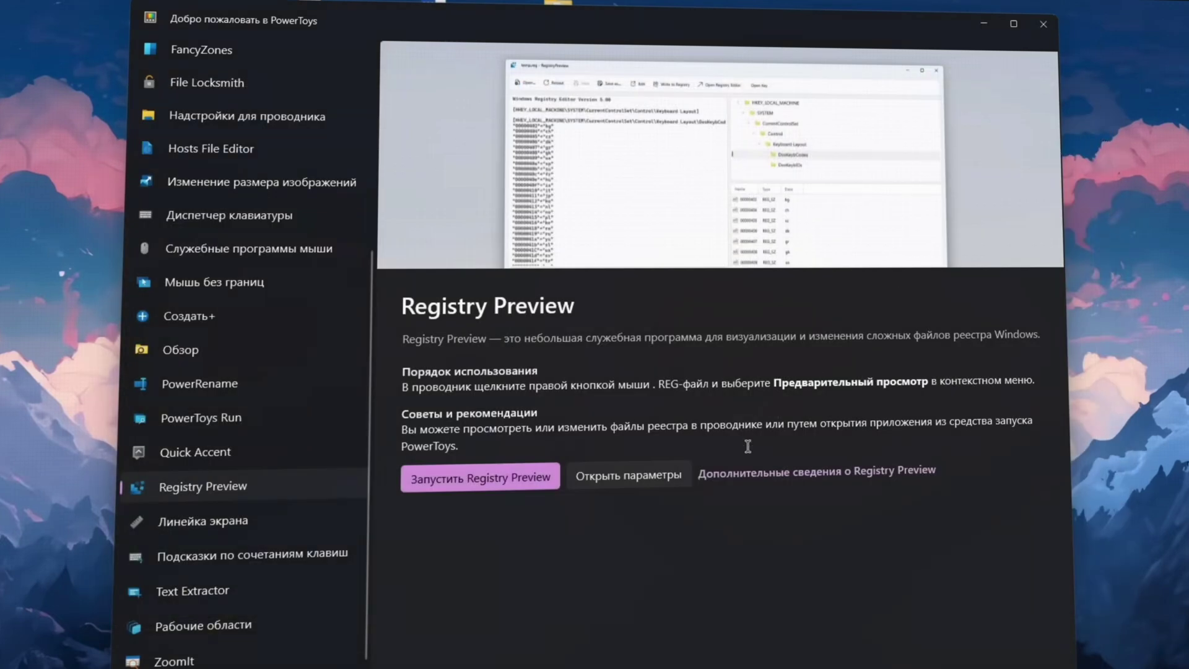